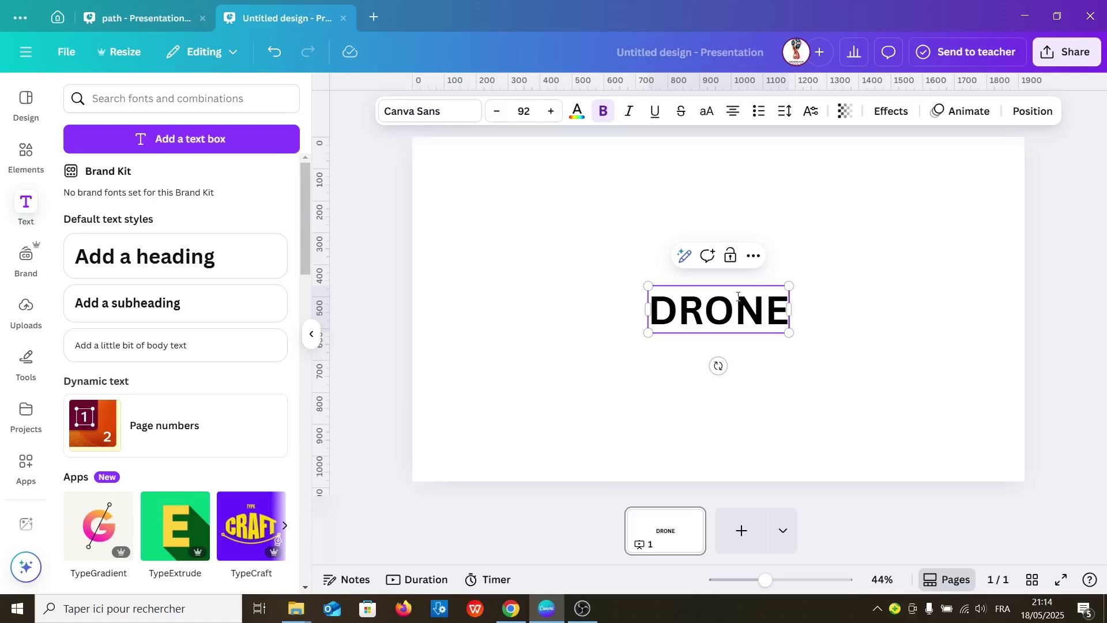
Step: Change the DRONE text's font to Anton and enlarge it to size 455 so it fills most of the page
click(410, 112)
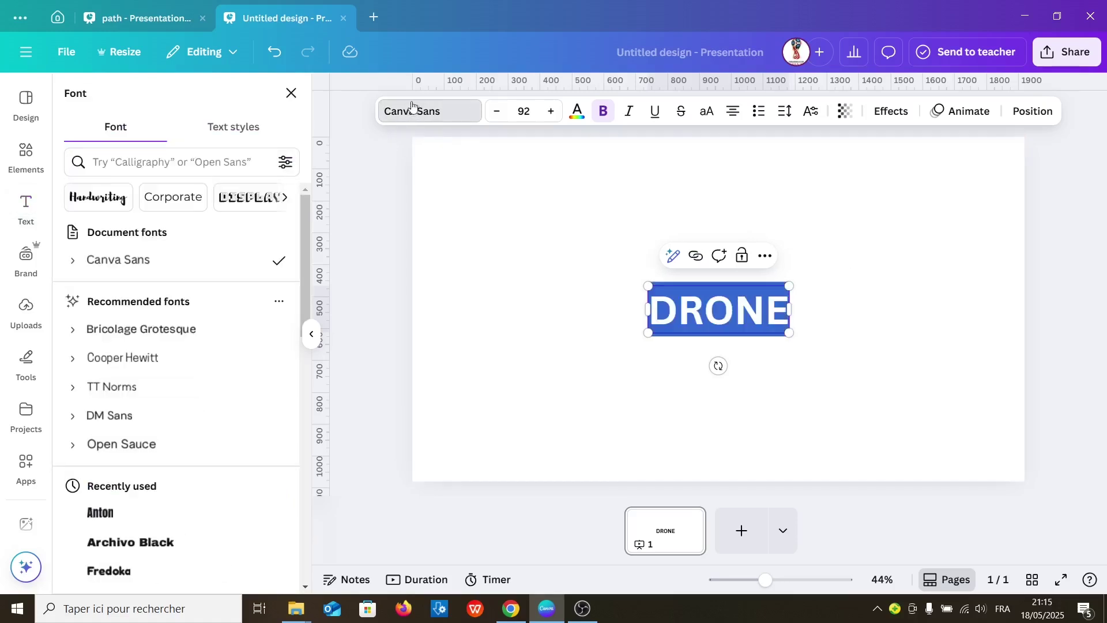
click(109, 518)
drag(672, 284, 489, 173)
drag(765, 334, 949, 425)
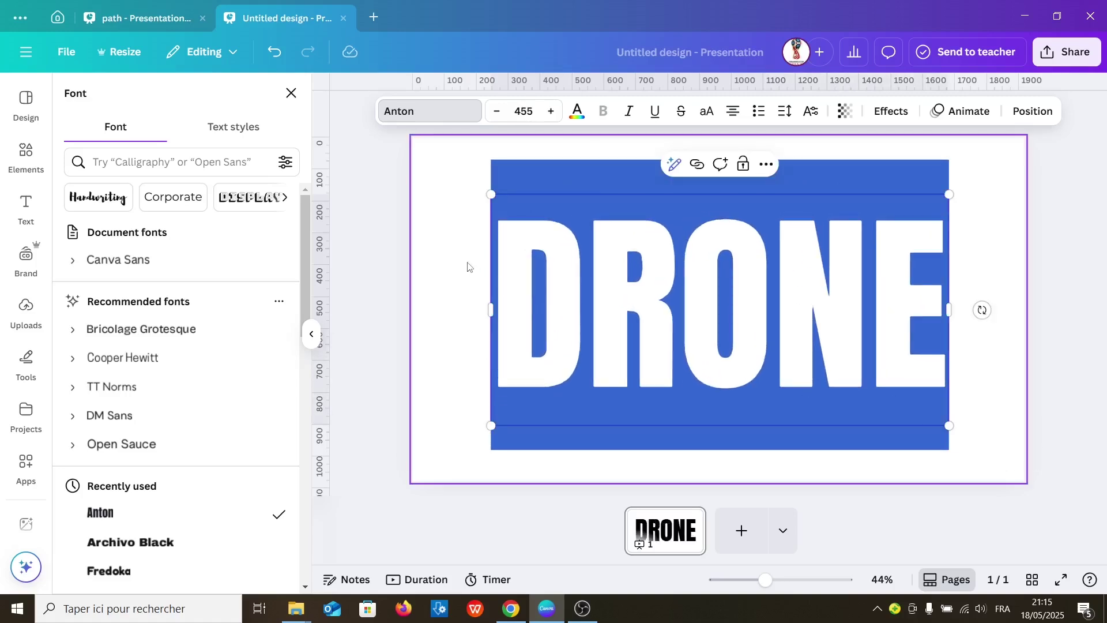
Step: Make the page background solid black and the DRONE text white
click(485, 278)
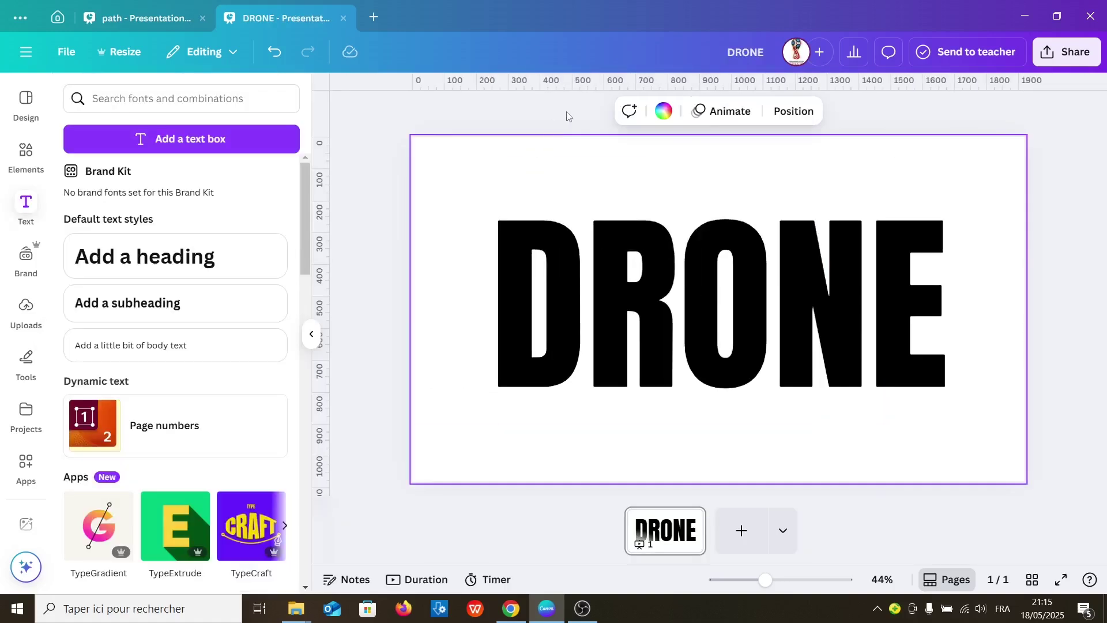
click(663, 111)
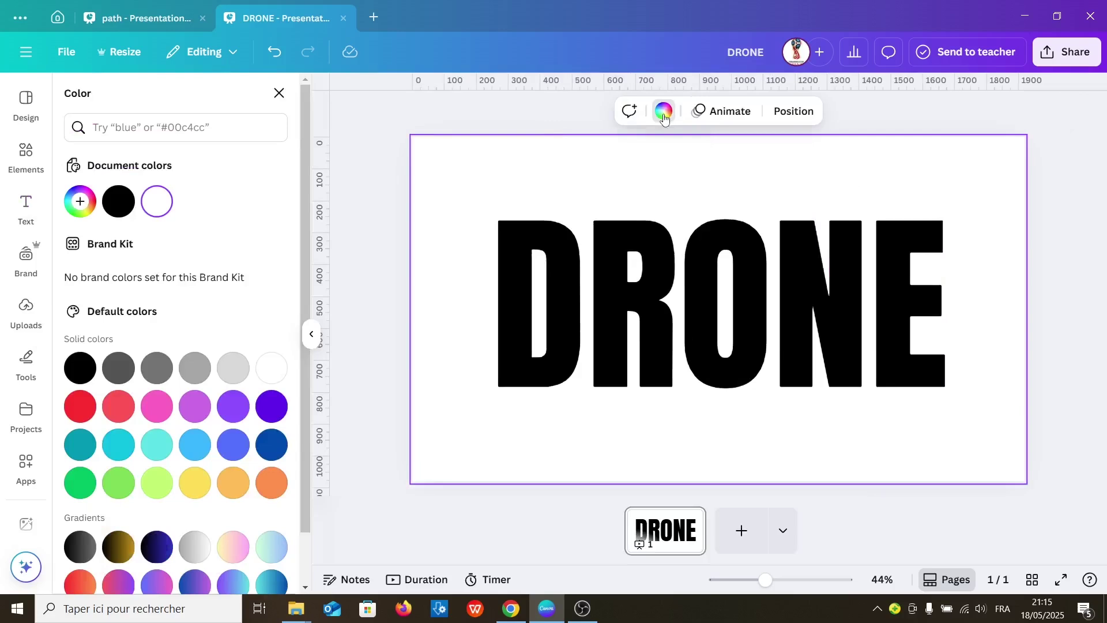
click(80, 368)
click(596, 315)
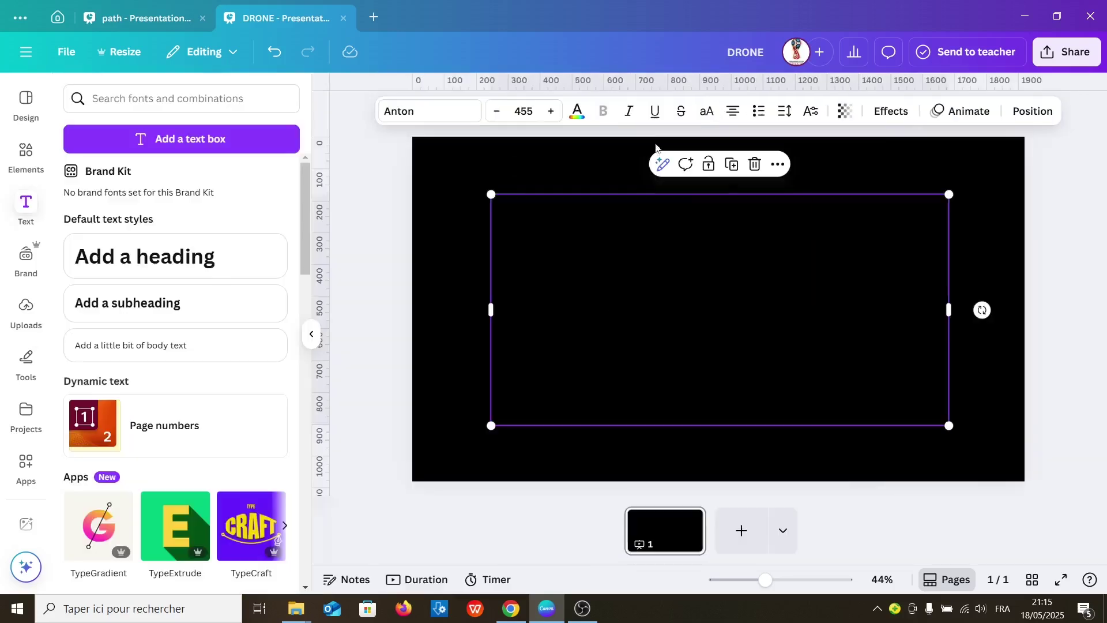
click(576, 110)
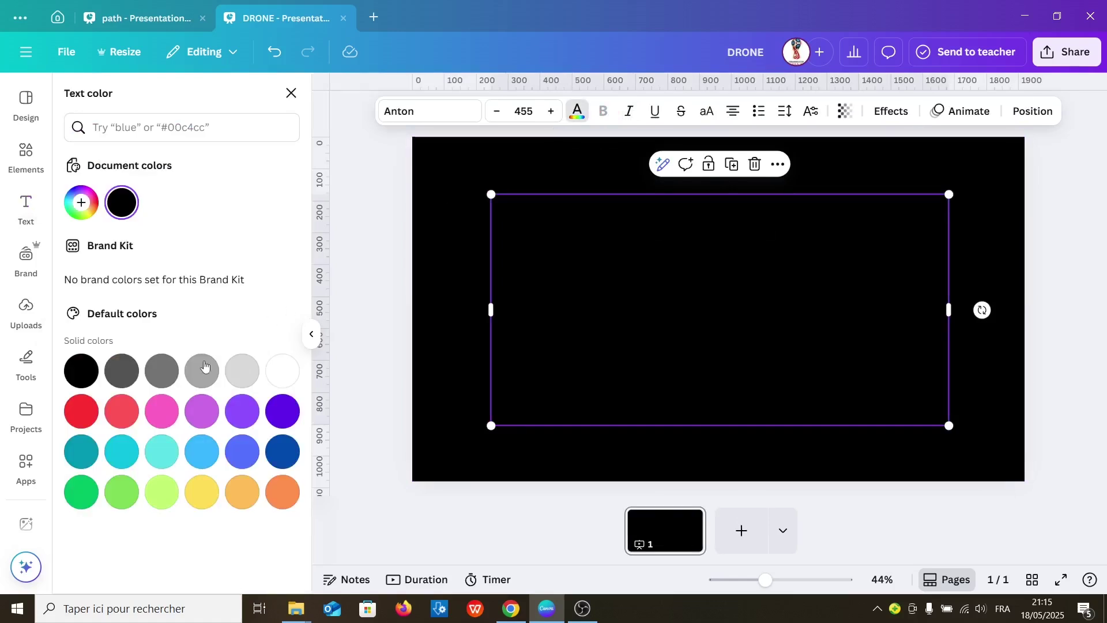
click(268, 374)
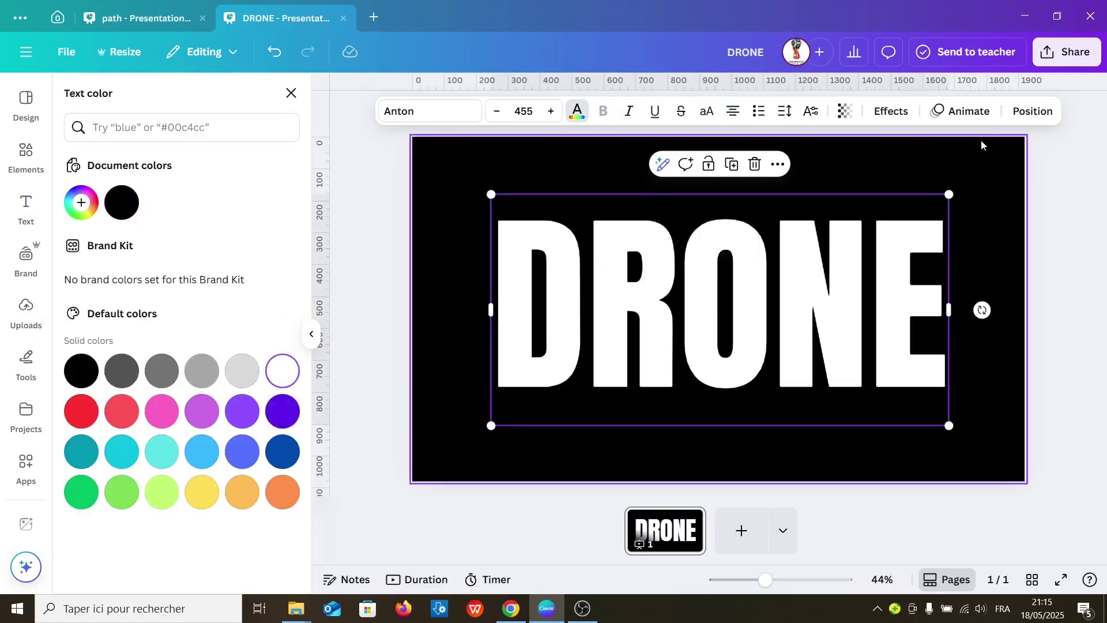
Step: Download the design as a JPG image
click(1065, 63)
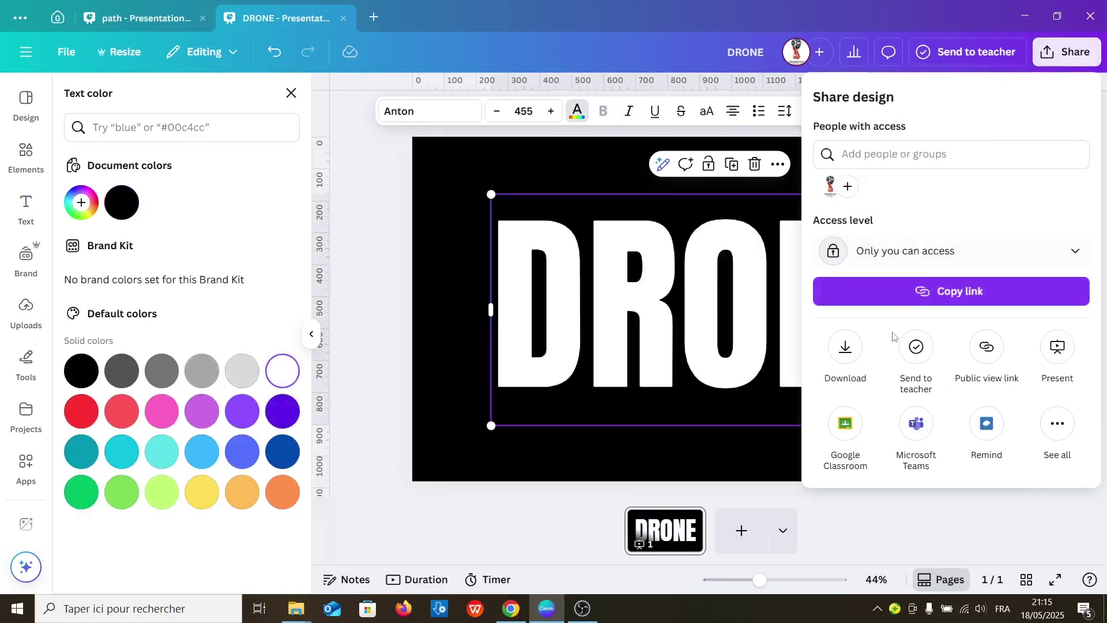
click(845, 347)
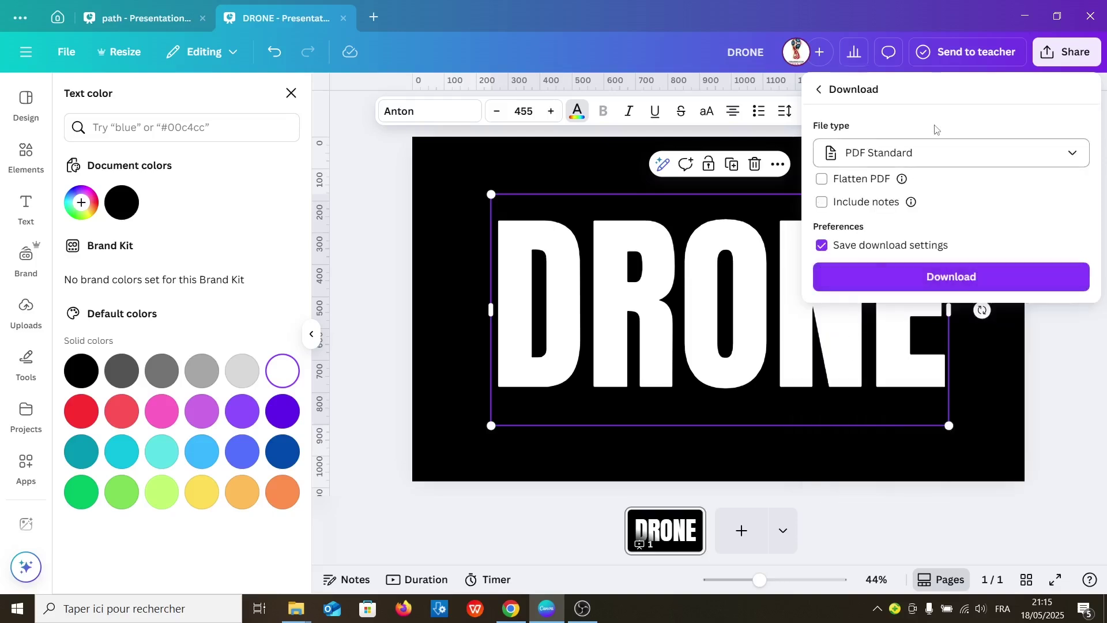
click(935, 151)
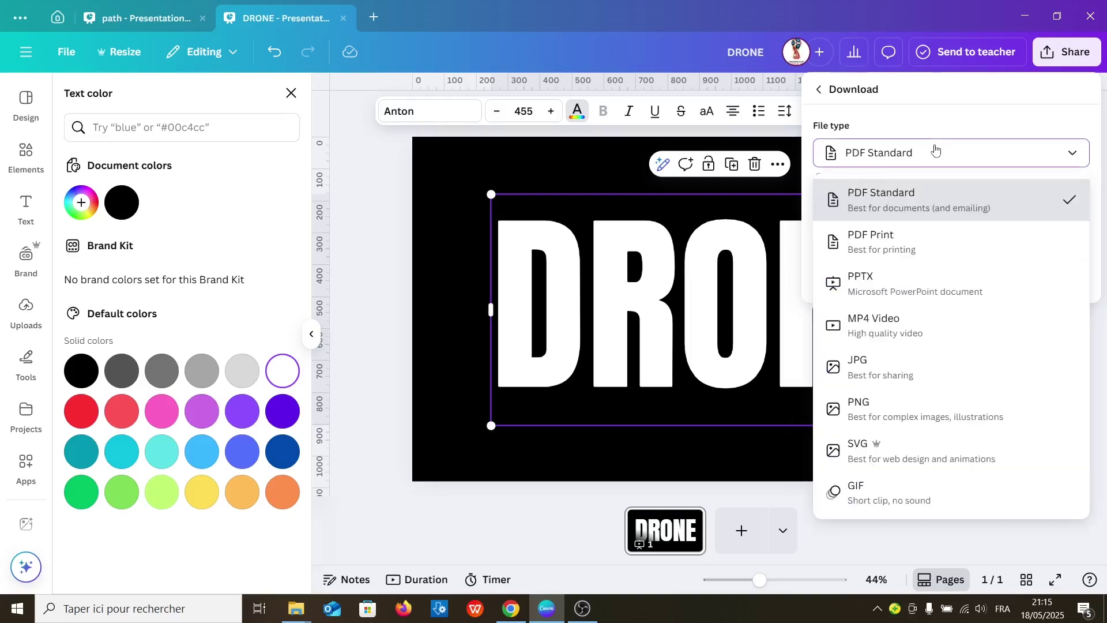
click(895, 367)
click(903, 390)
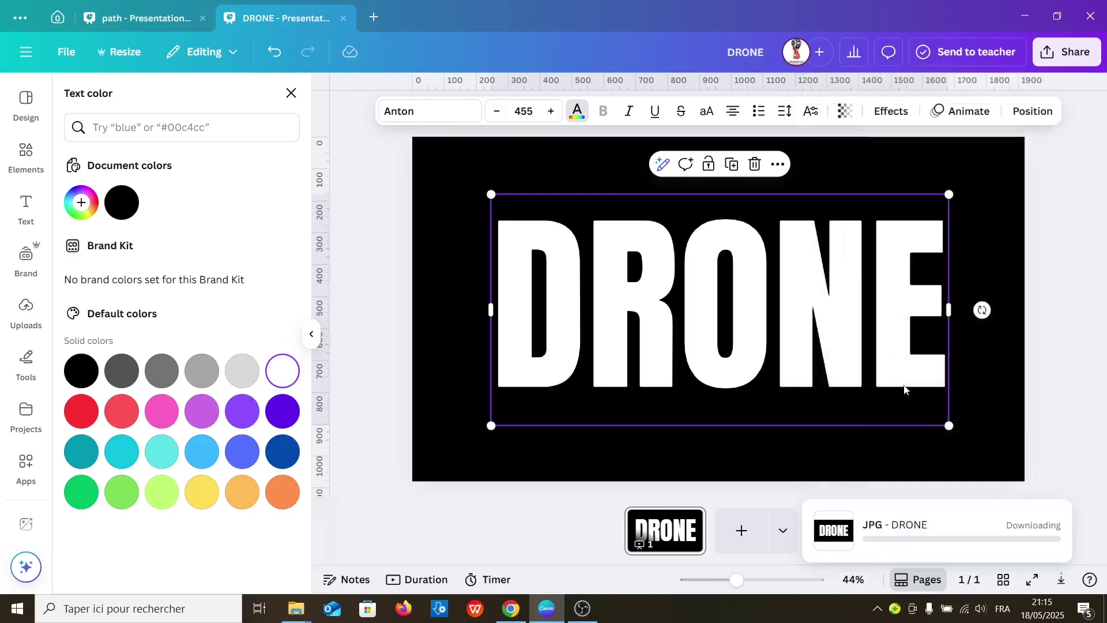
Step: Add a second page and give it a plain white background
click(742, 530)
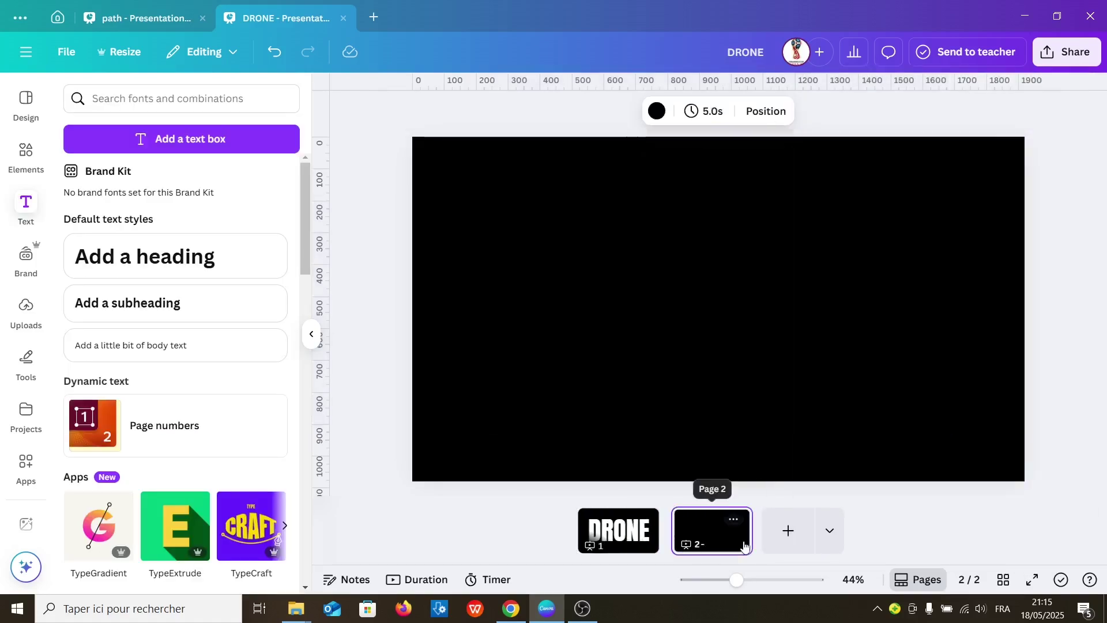
click(657, 110)
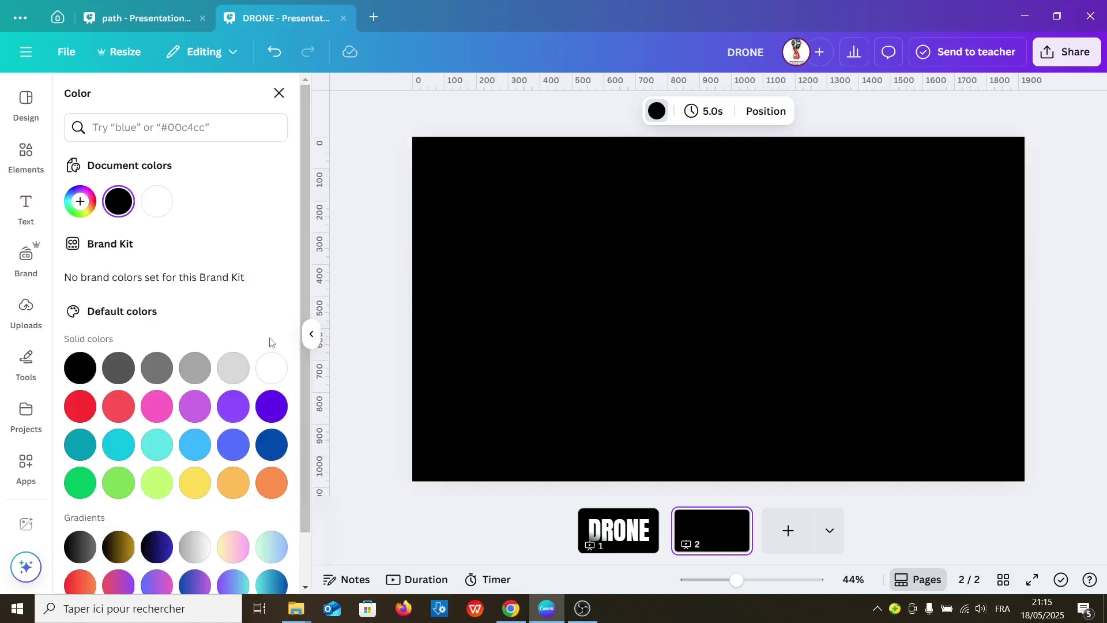
click(271, 368)
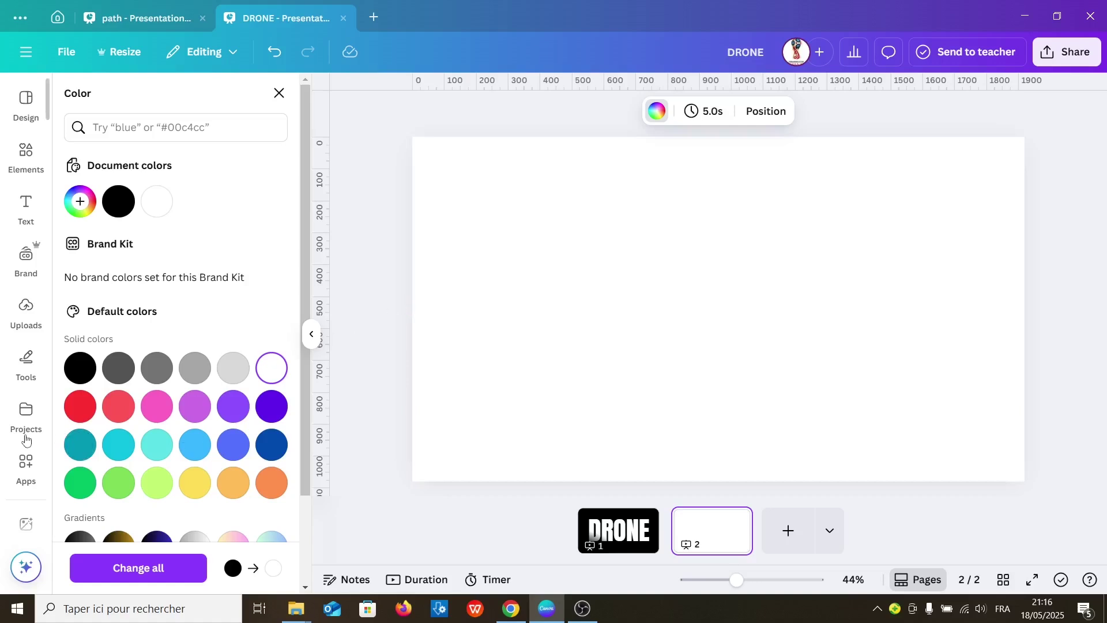
Step: Search the apps for "trans", open Transform Image and load DRONE.jpg into it
click(22, 469)
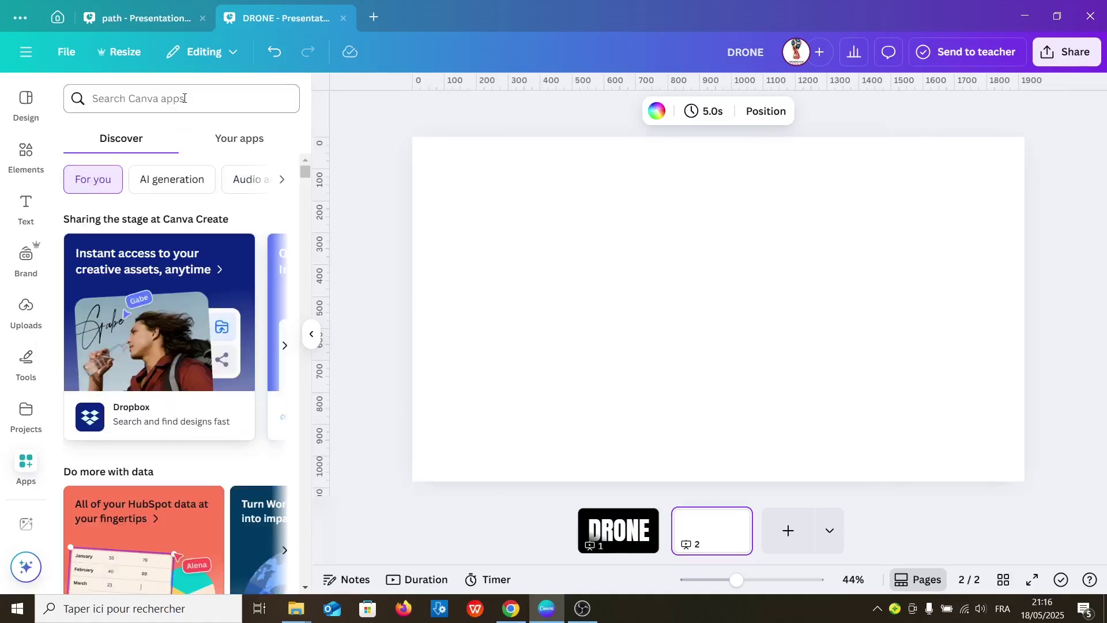
text(trans)
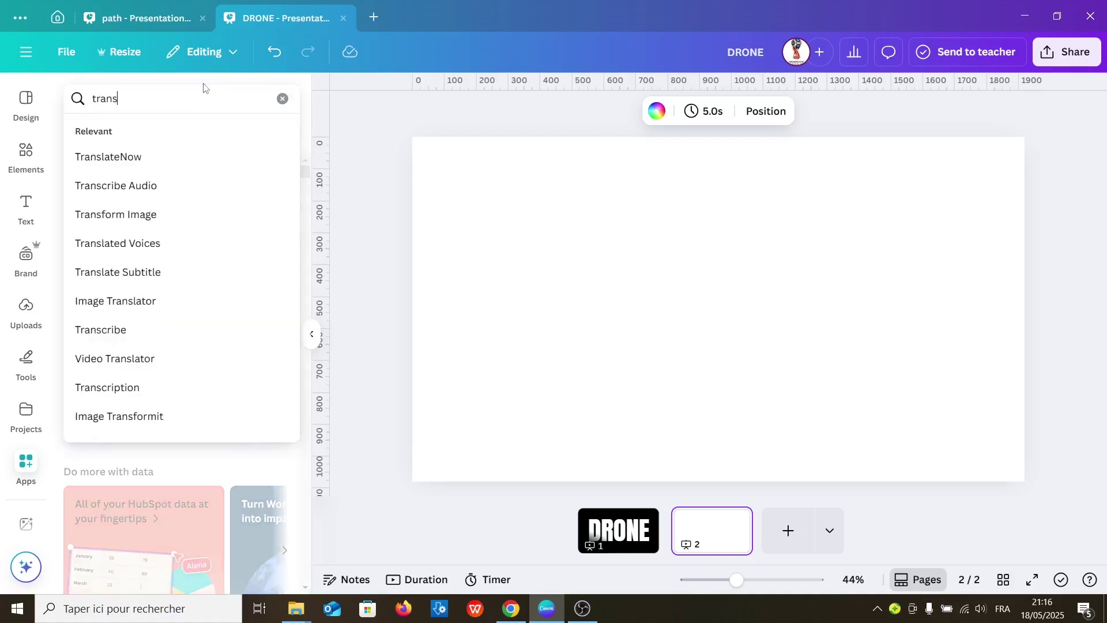
click(163, 214)
click(98, 164)
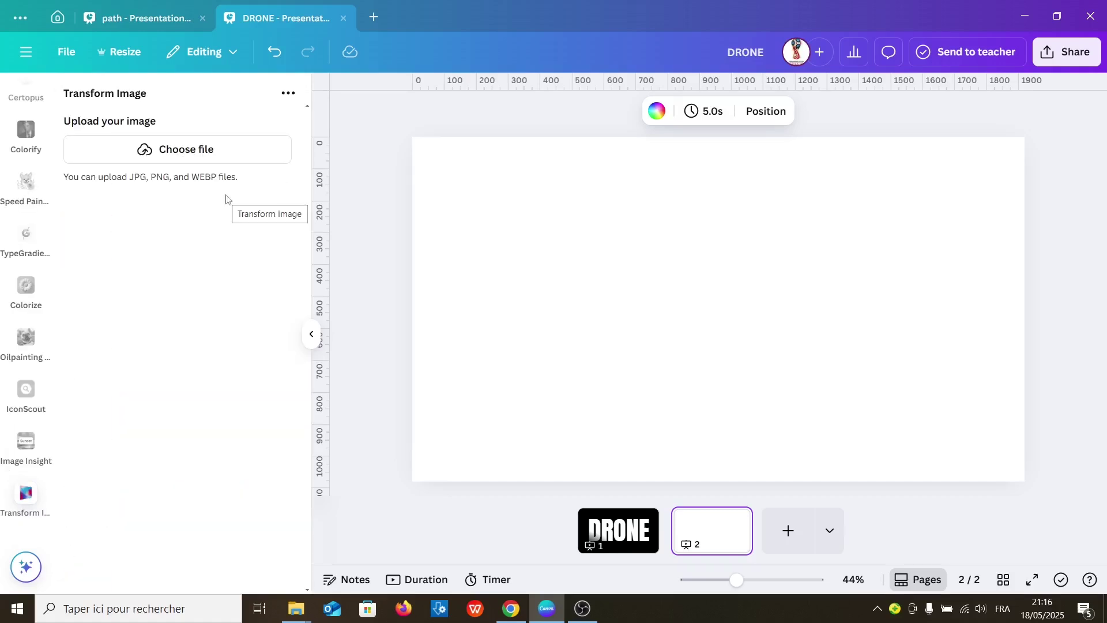
click(193, 150)
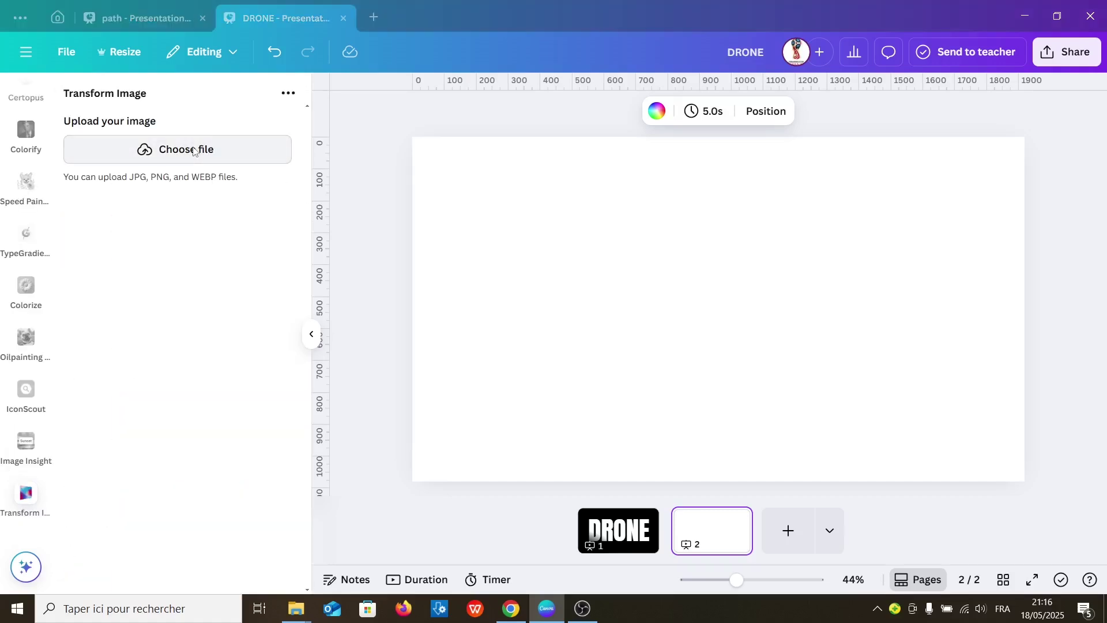
double_click(247, 151)
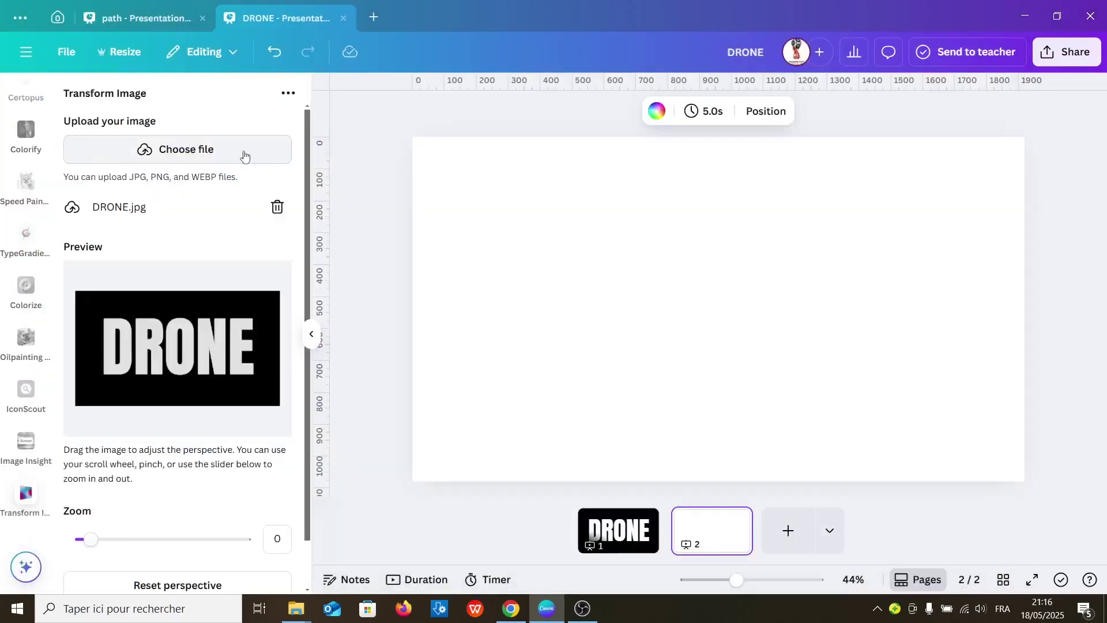
Step: Angle the DRONE image in perspective so its right side recedes, and place it on page 2 at almost full page height
drag(218, 360, 231, 360)
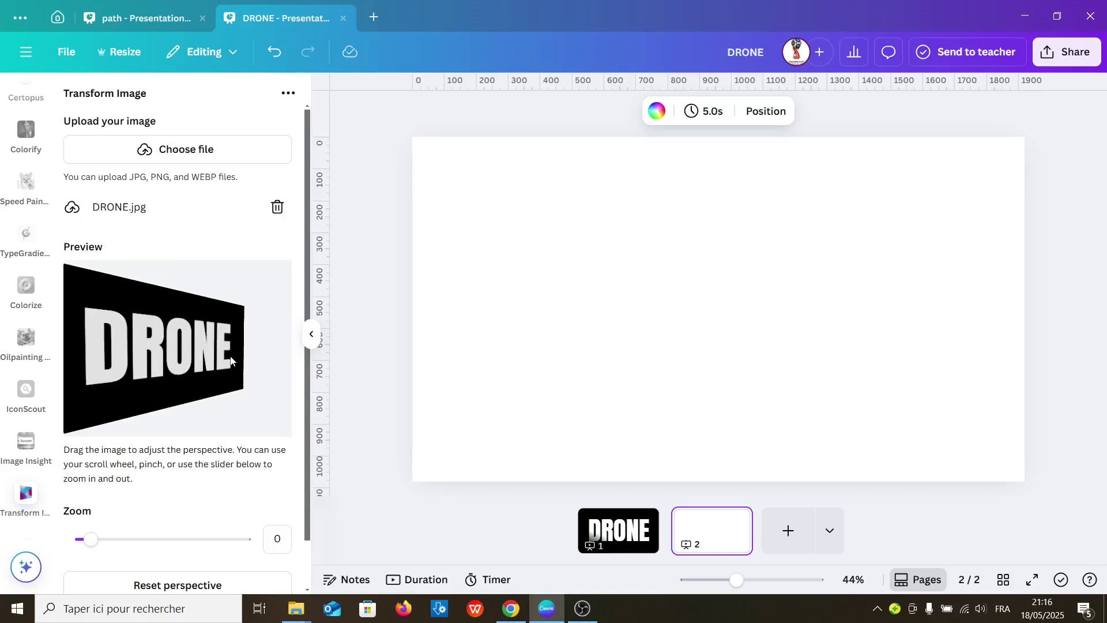
scroll(307, 414, down, 1)
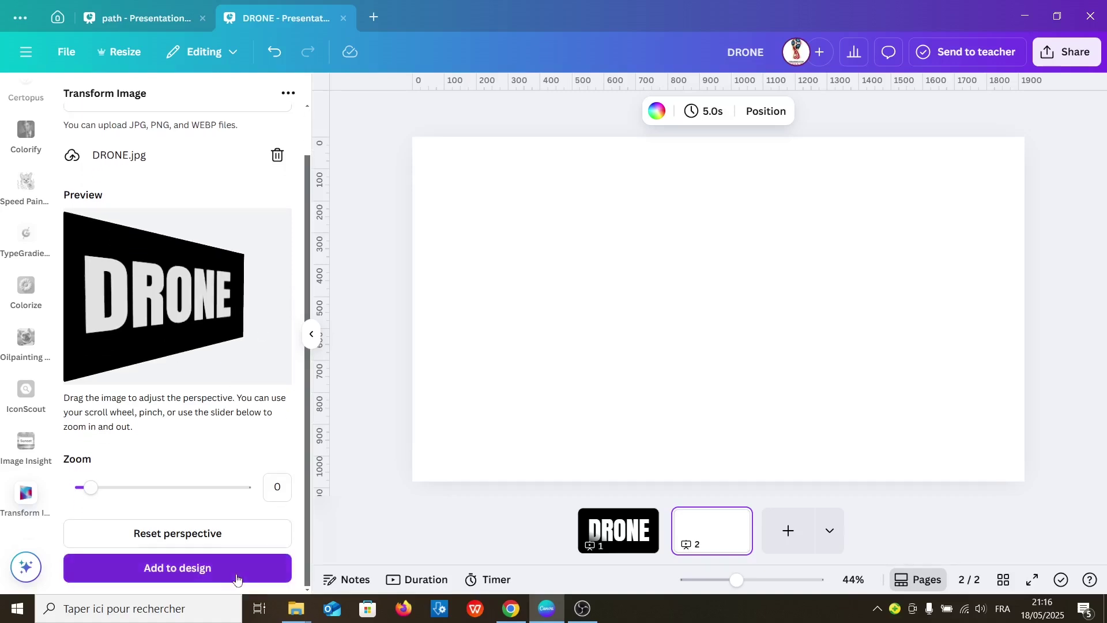
click(233, 573)
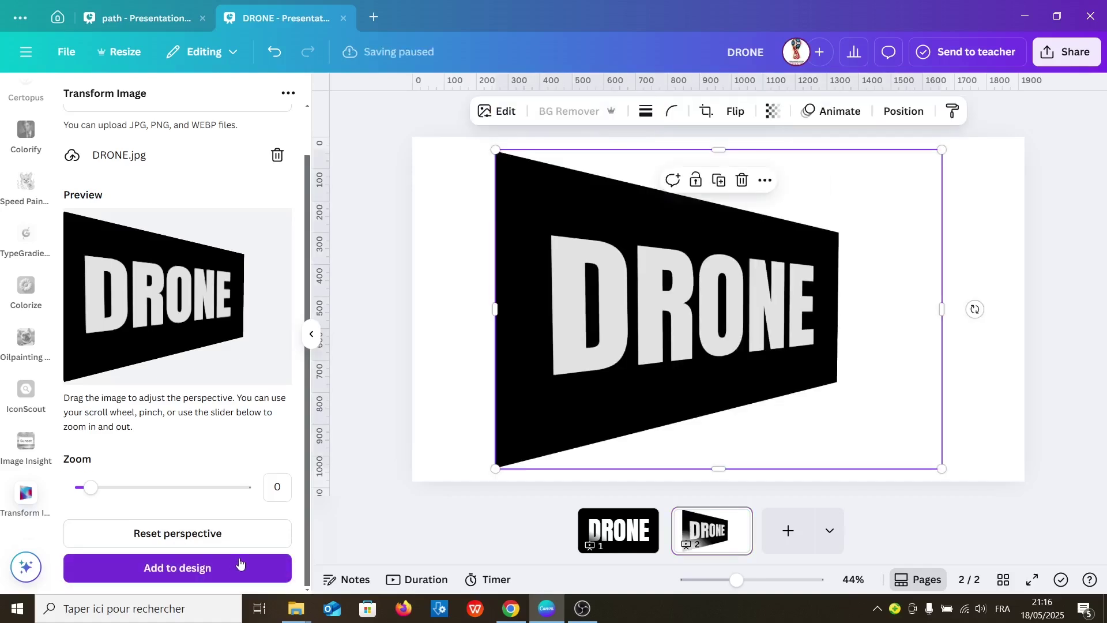
drag(683, 387, 683, 387)
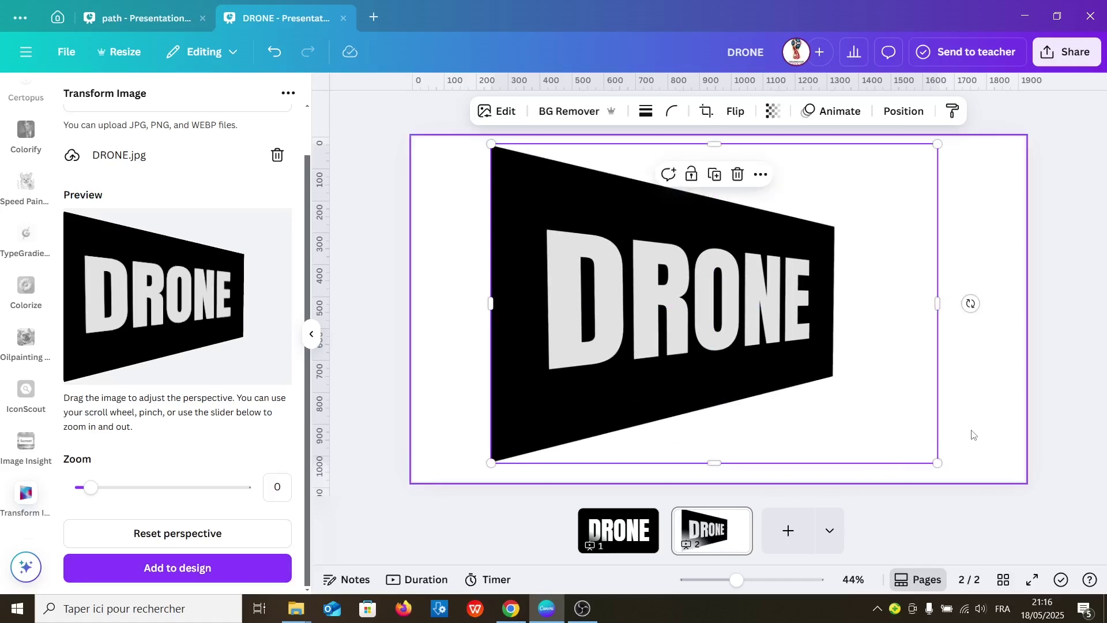
drag(937, 463, 957, 478)
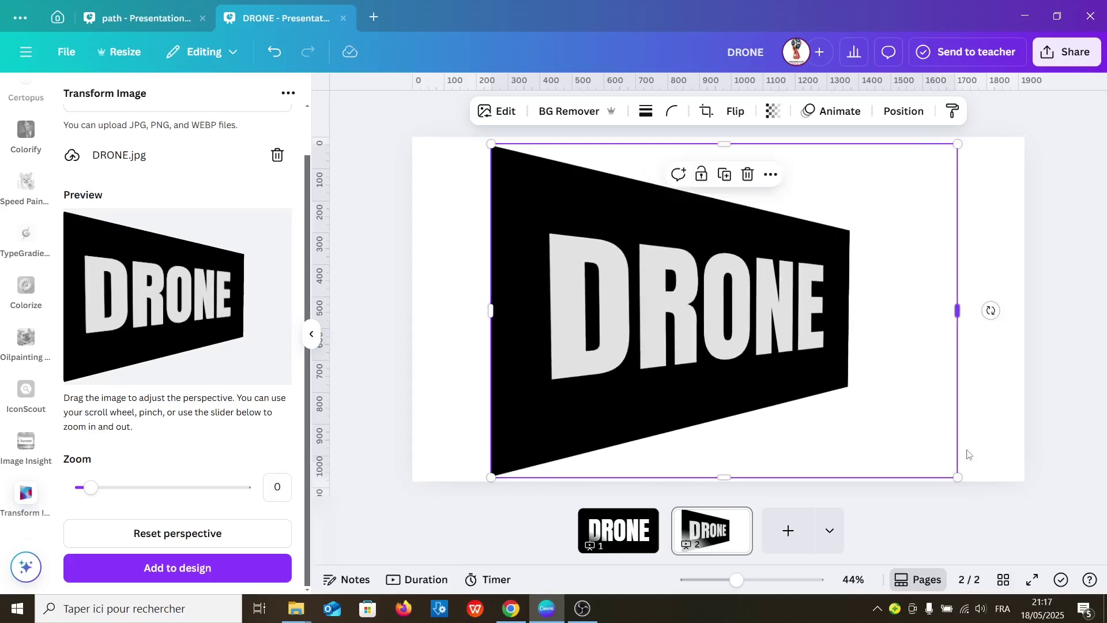
Step: Set page 2's background to the light grey sampled from the DRONE letters
click(967, 454)
click(615, 110)
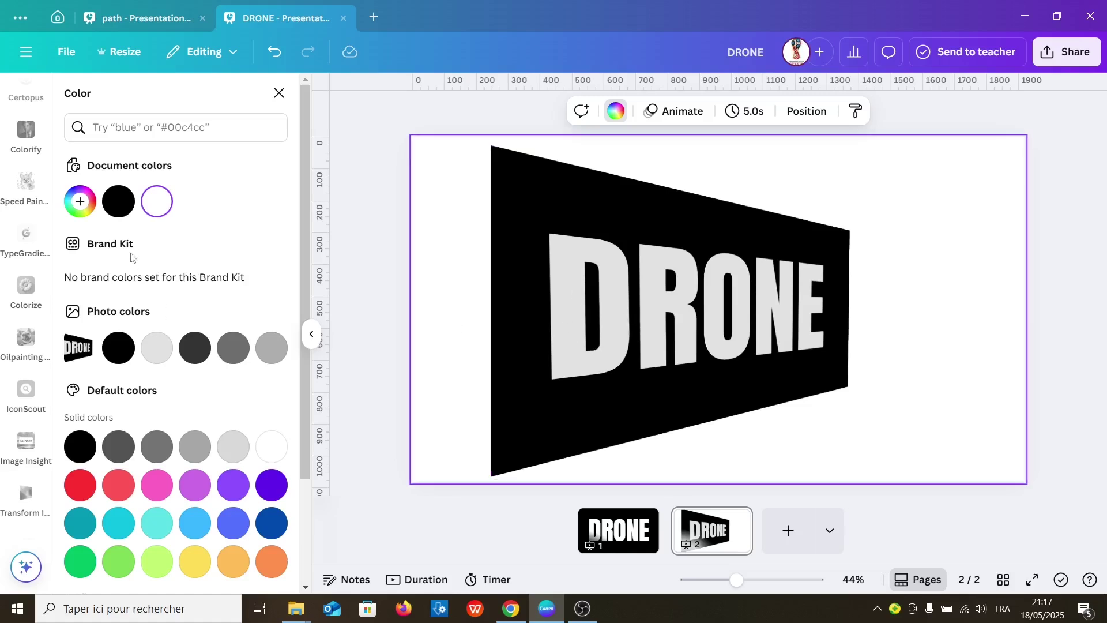
click(86, 213)
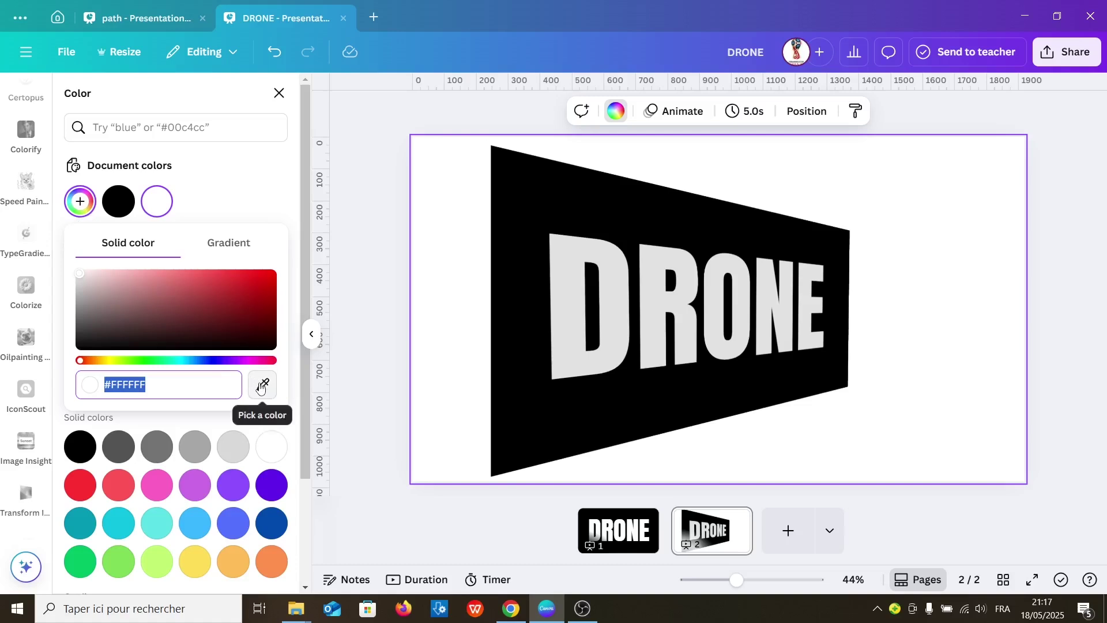
click(263, 385)
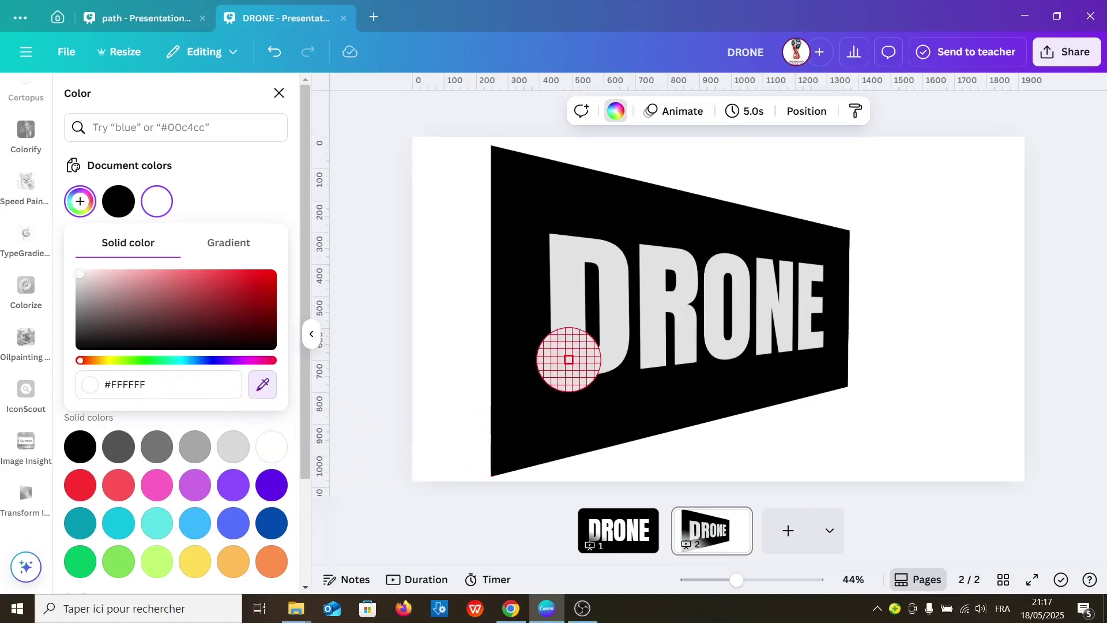
click(569, 359)
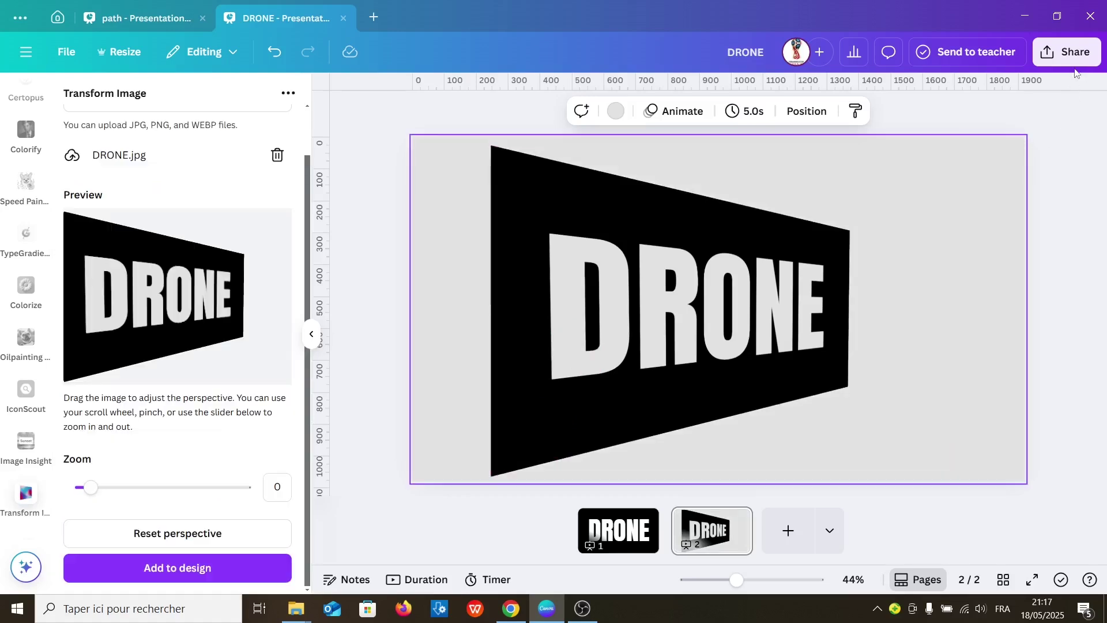
Step: Download only page 2 as a JPG, leaving page 1 out of the page selection
click(1073, 63)
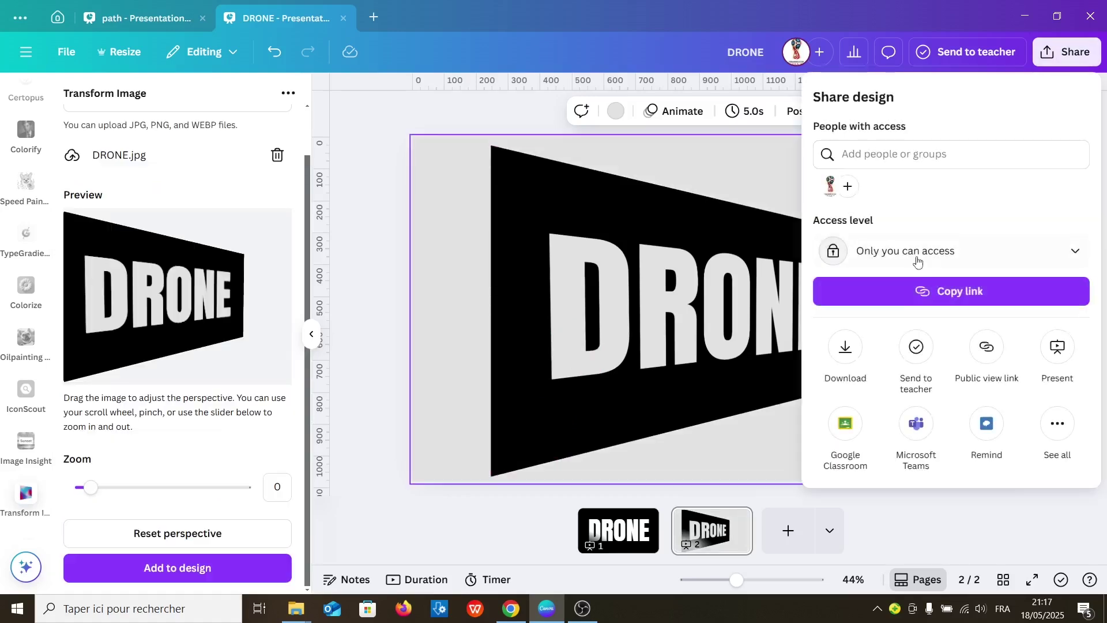
click(846, 346)
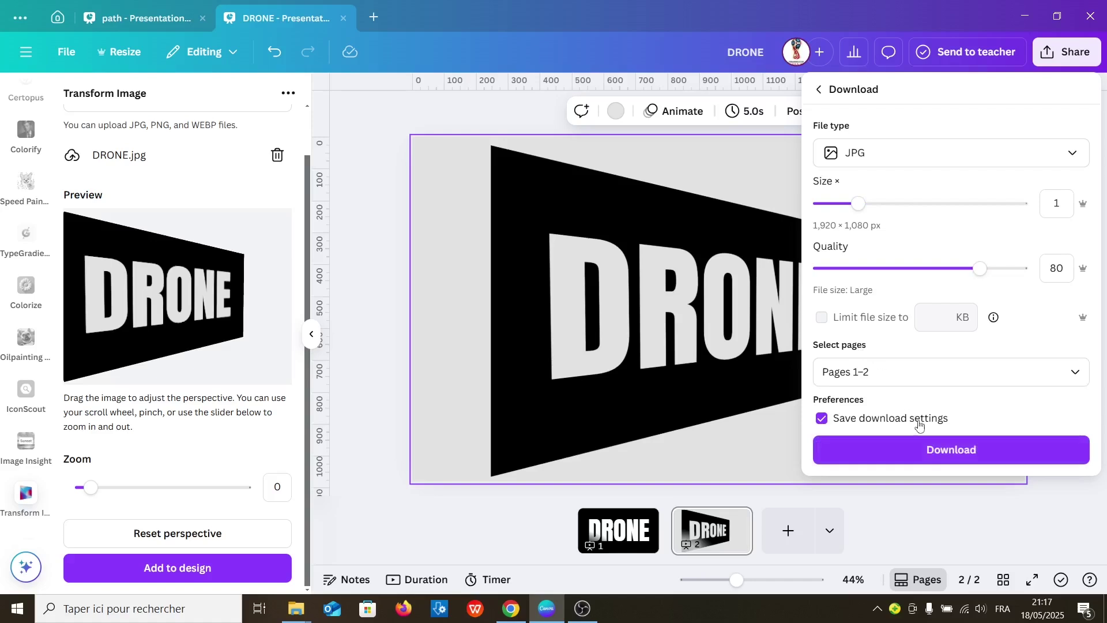
click(1073, 379)
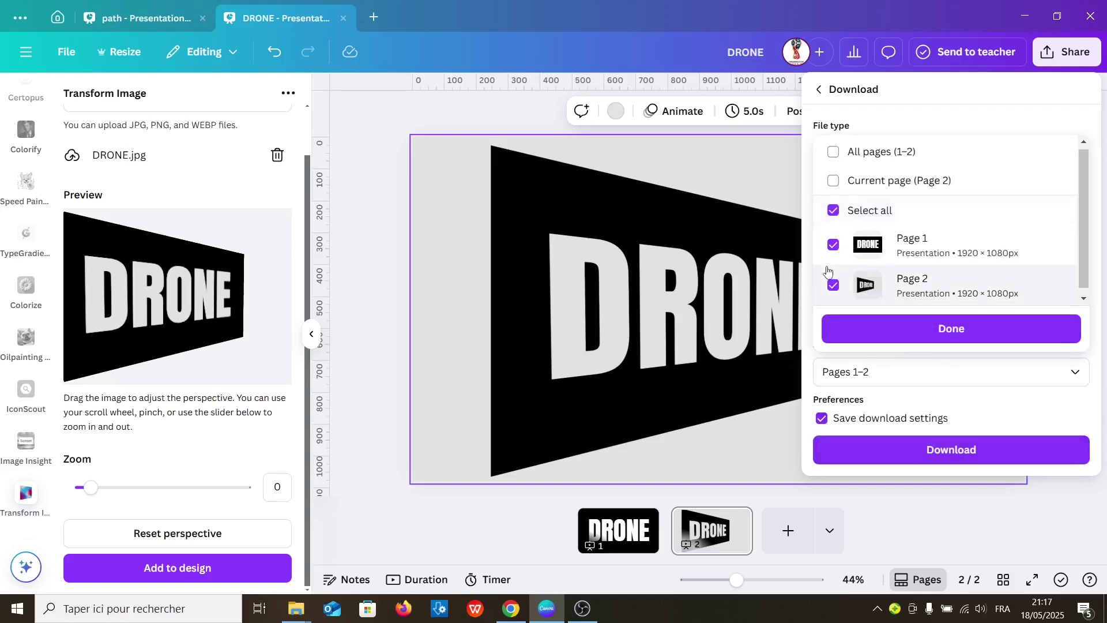
click(834, 245)
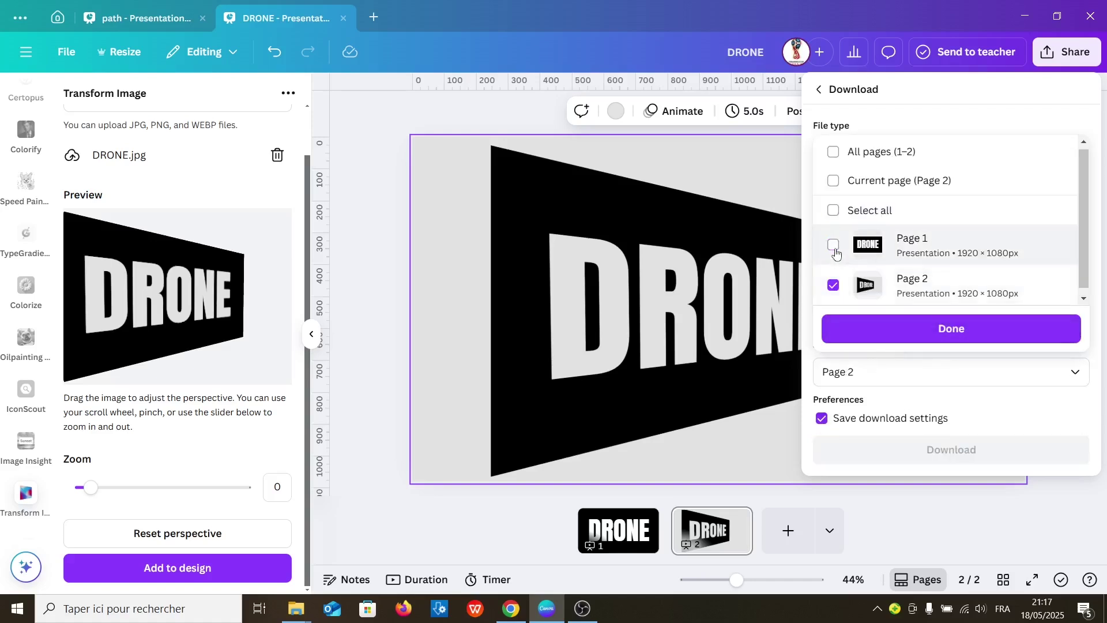
click(900, 333)
click(921, 457)
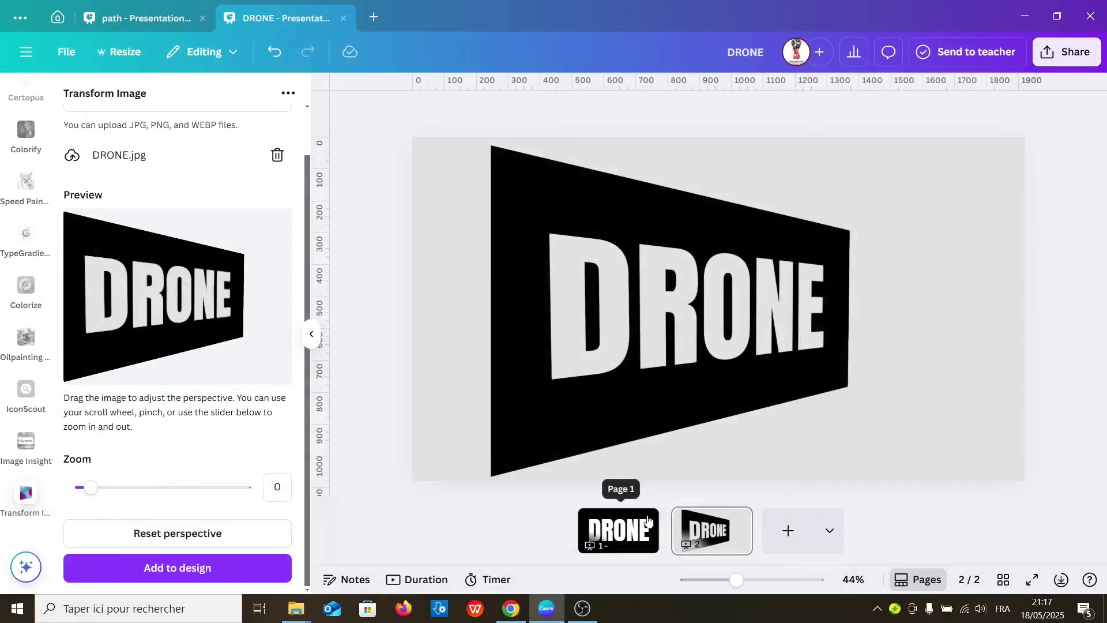
Step: Delete page 1 with the flat white DRONE text on black
click(646, 519)
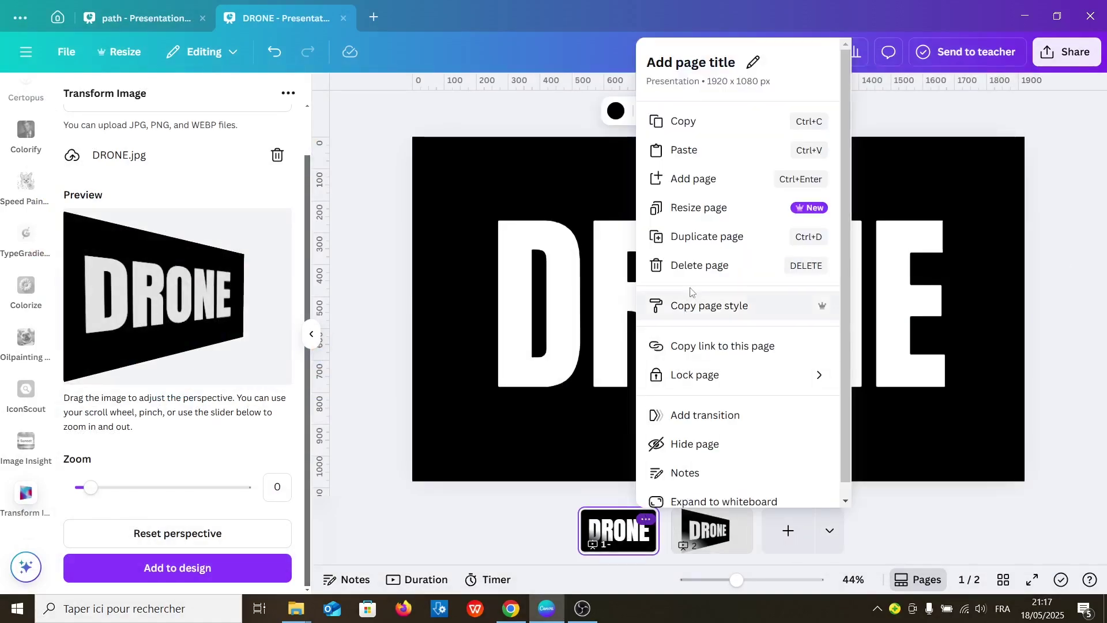
click(694, 271)
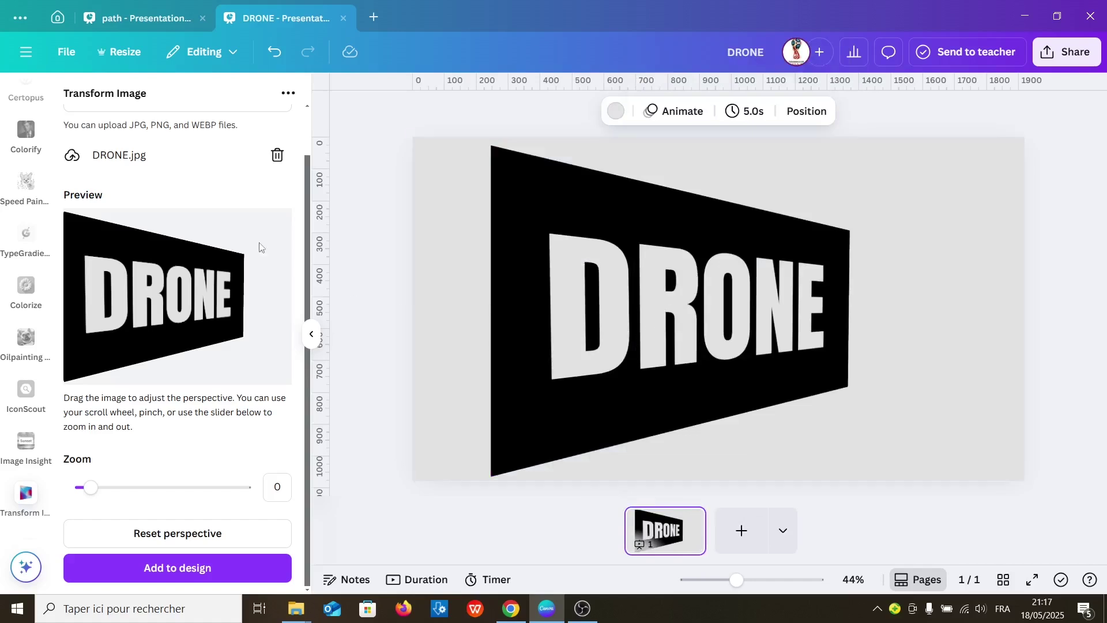
Step: Upload the downloaded JPG of the black perspective DRONE design to the uploads library
scroll(27, 242, up, 5)
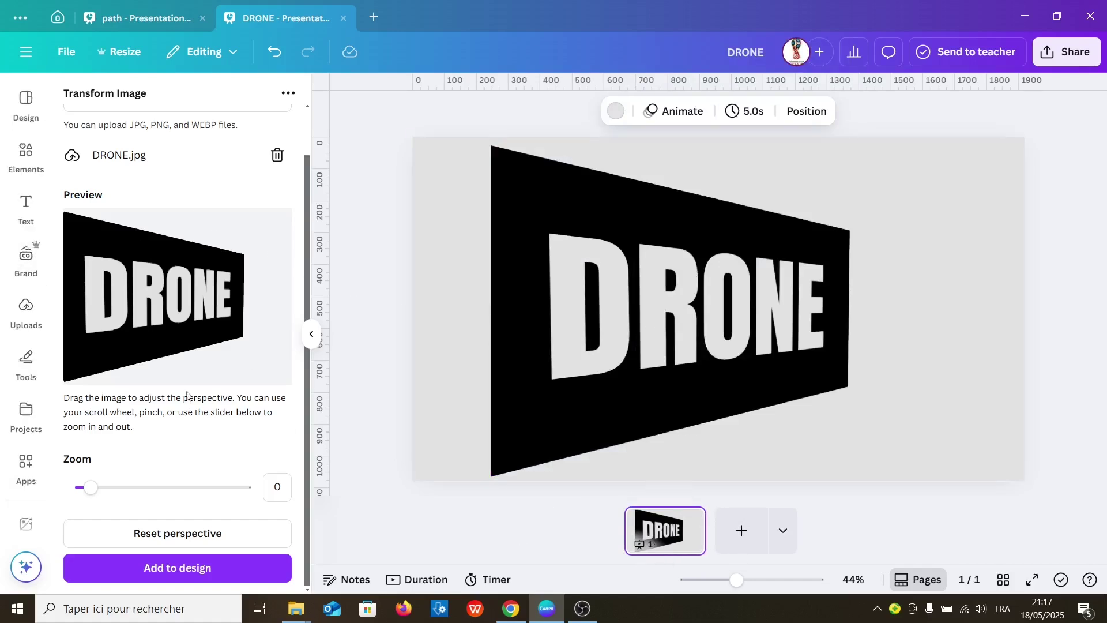
click(39, 323)
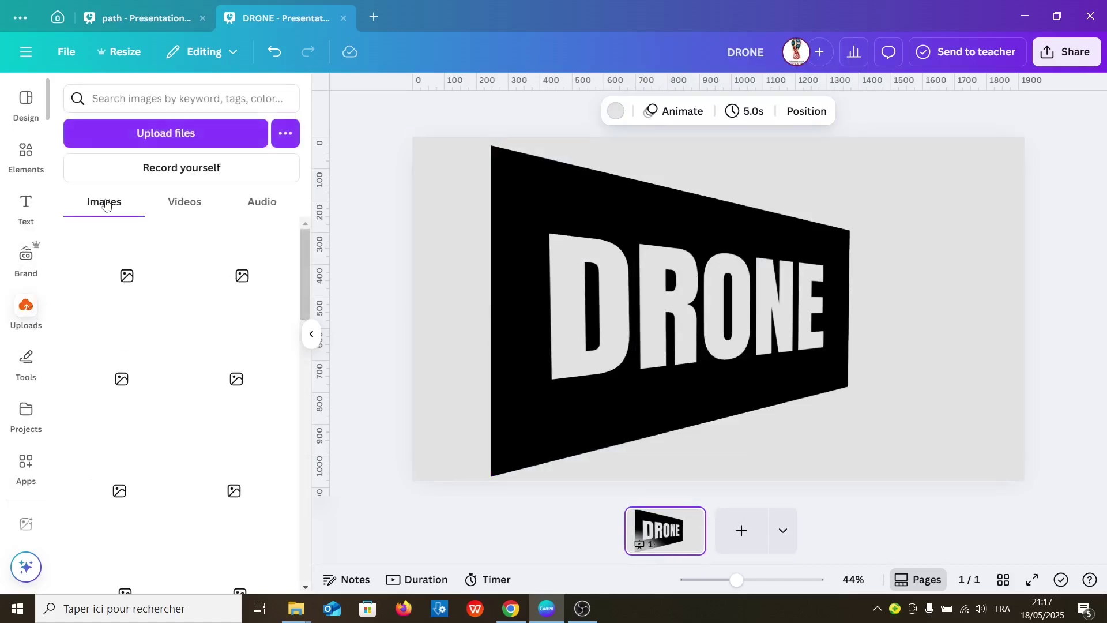
click(138, 134)
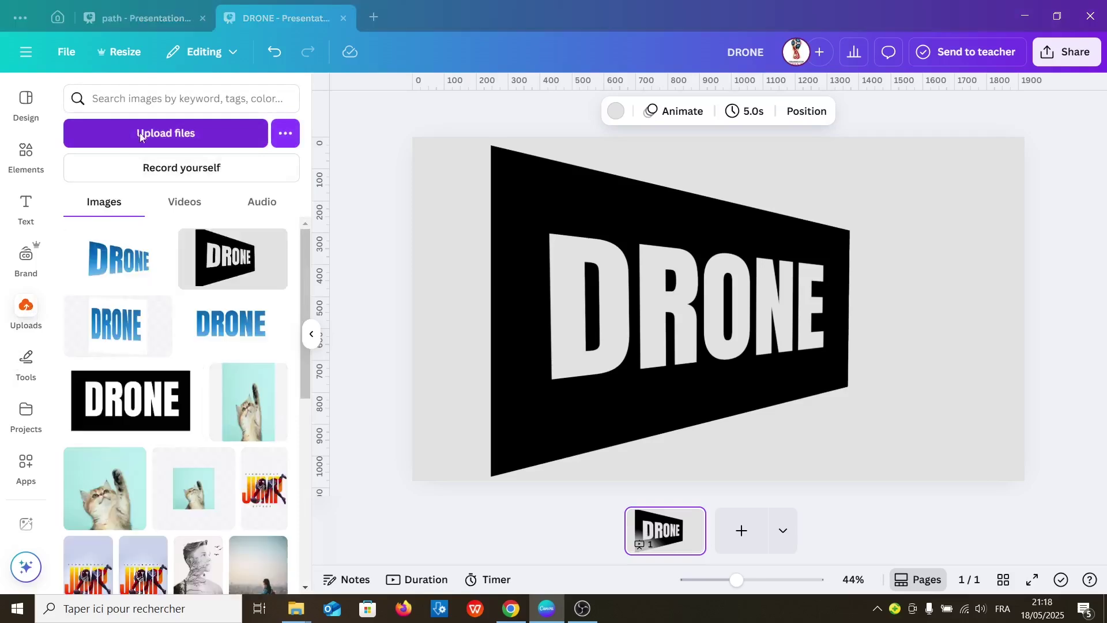
double_click(326, 141)
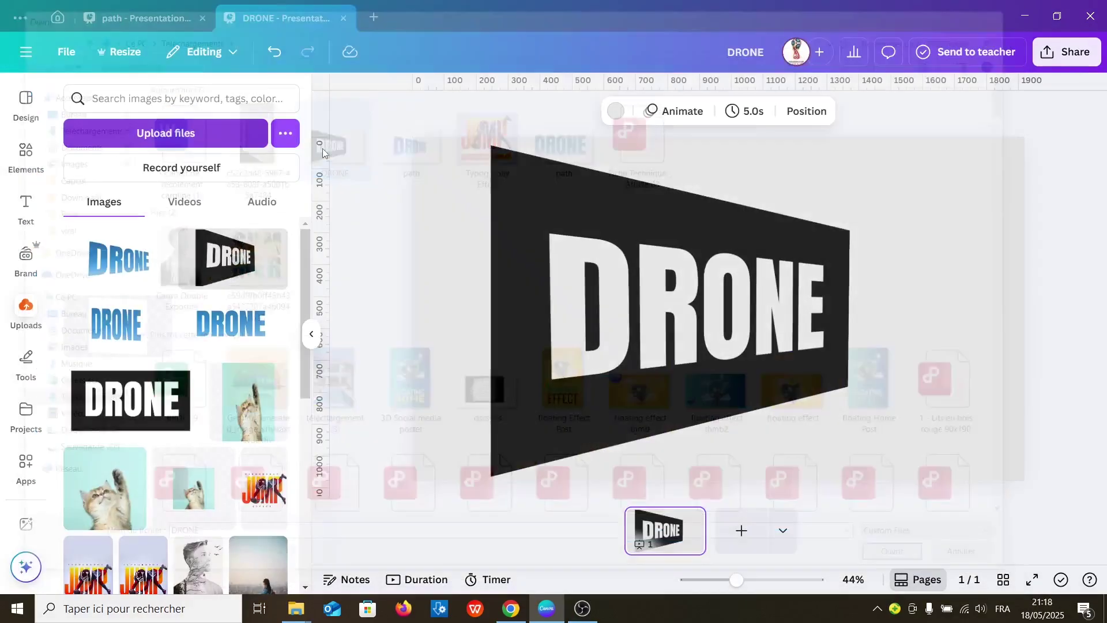
Step: Add a second page and set its background to white
click(740, 530)
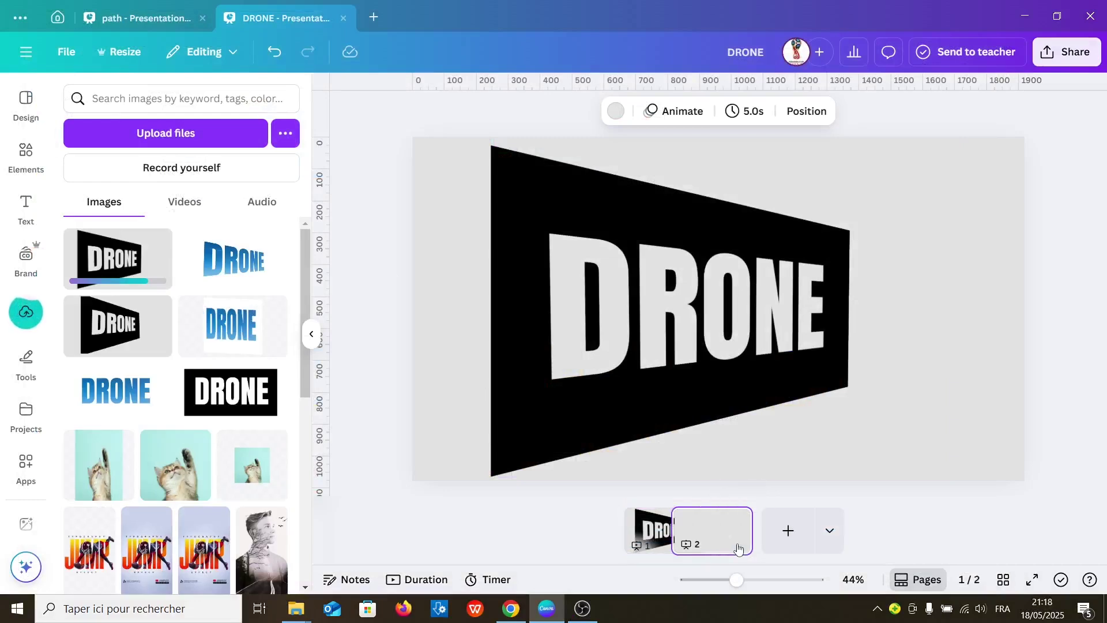
click(657, 111)
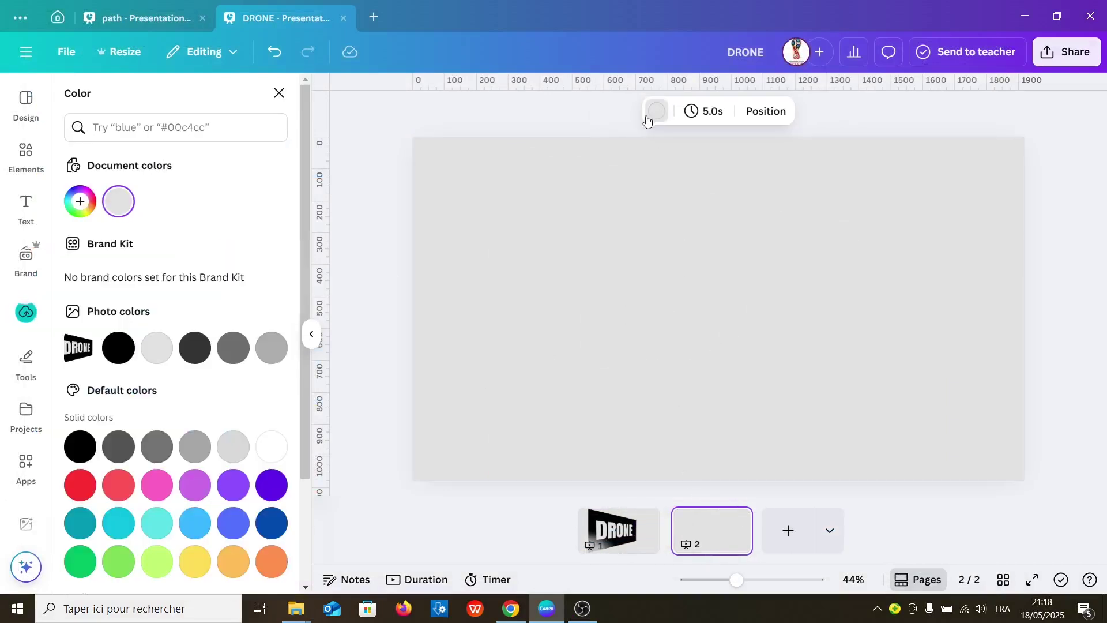
click(271, 447)
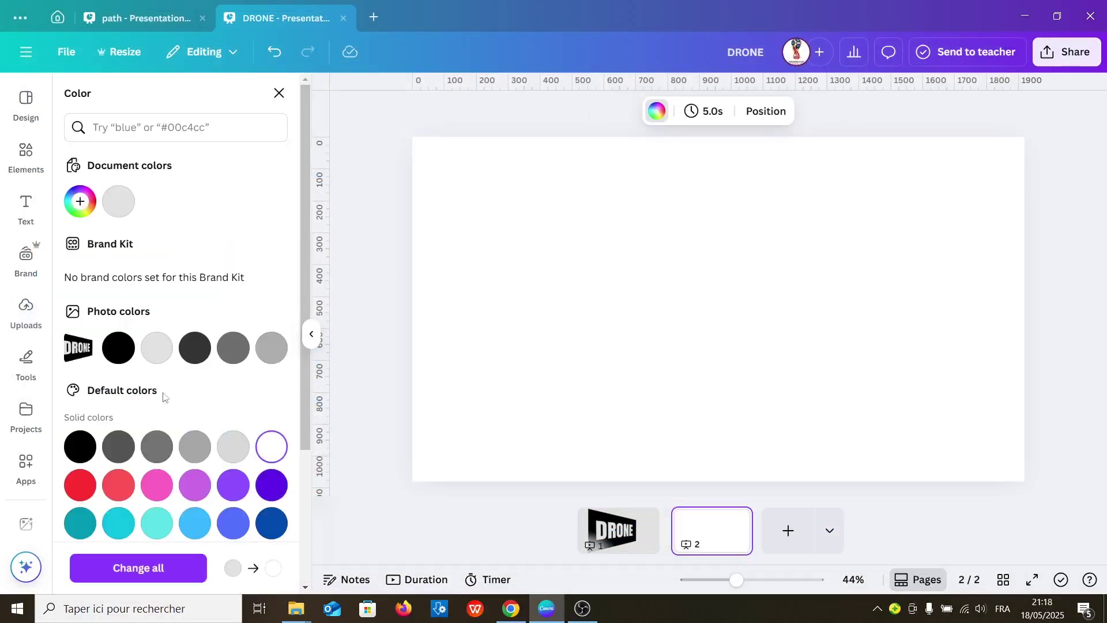
Step: Place the newly uploaded black DRONE image on page 2, remove its grey background, and shift it slightly up and left
click(34, 320)
click(34, 321)
drag(133, 257, 593, 229)
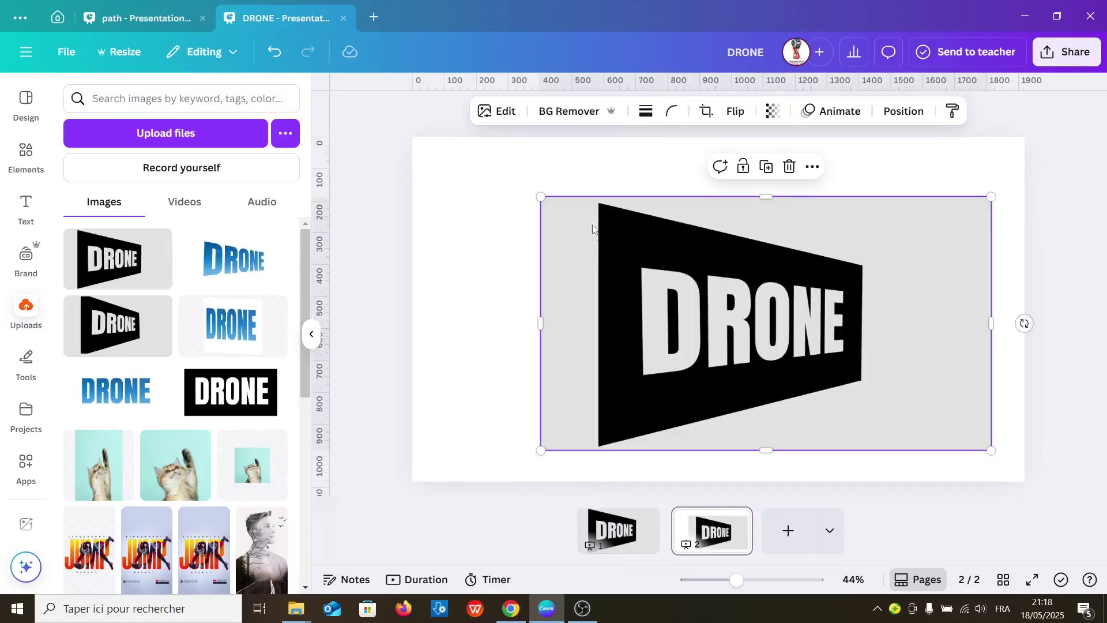
click(569, 112)
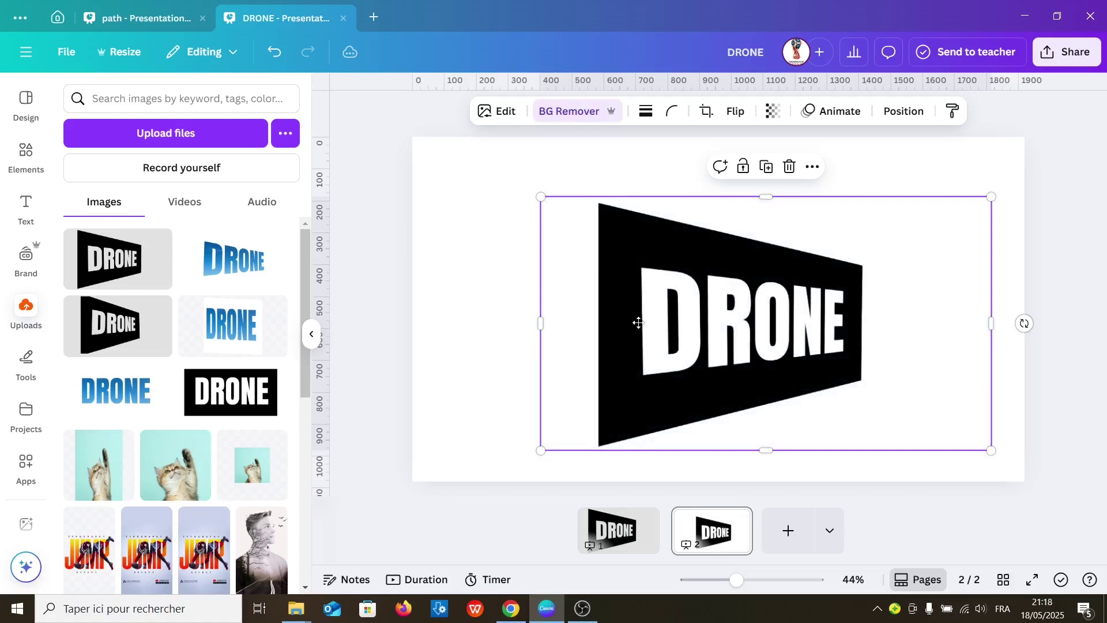
drag(639, 323, 625, 297)
Step: Apply the Custom variant of the Duotone effect to the DRONE image
click(505, 119)
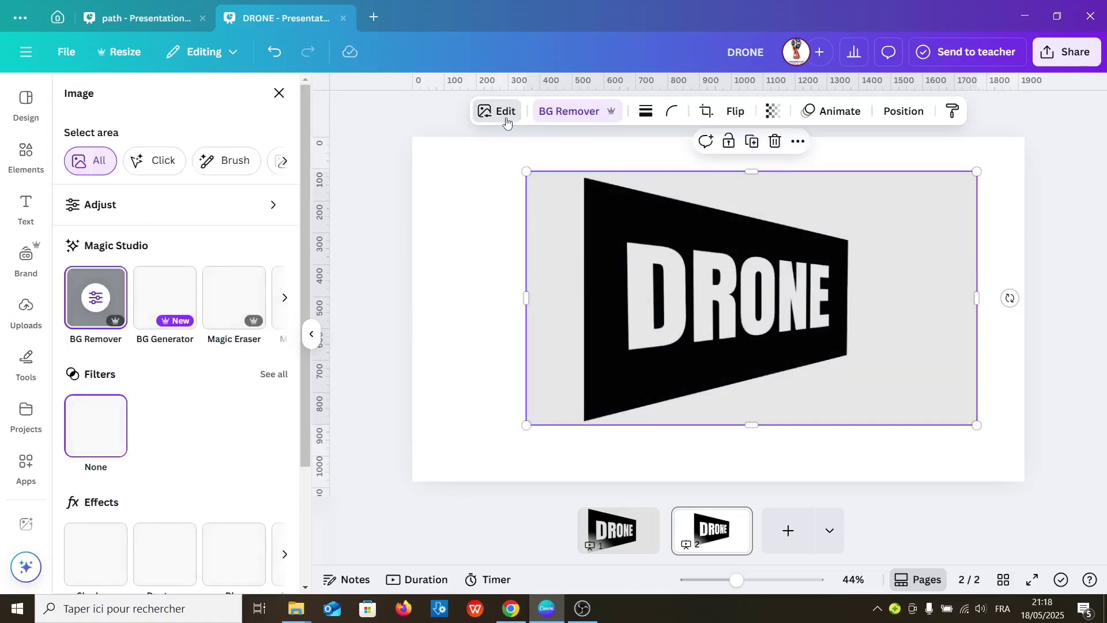
scroll(277, 476, down, 3)
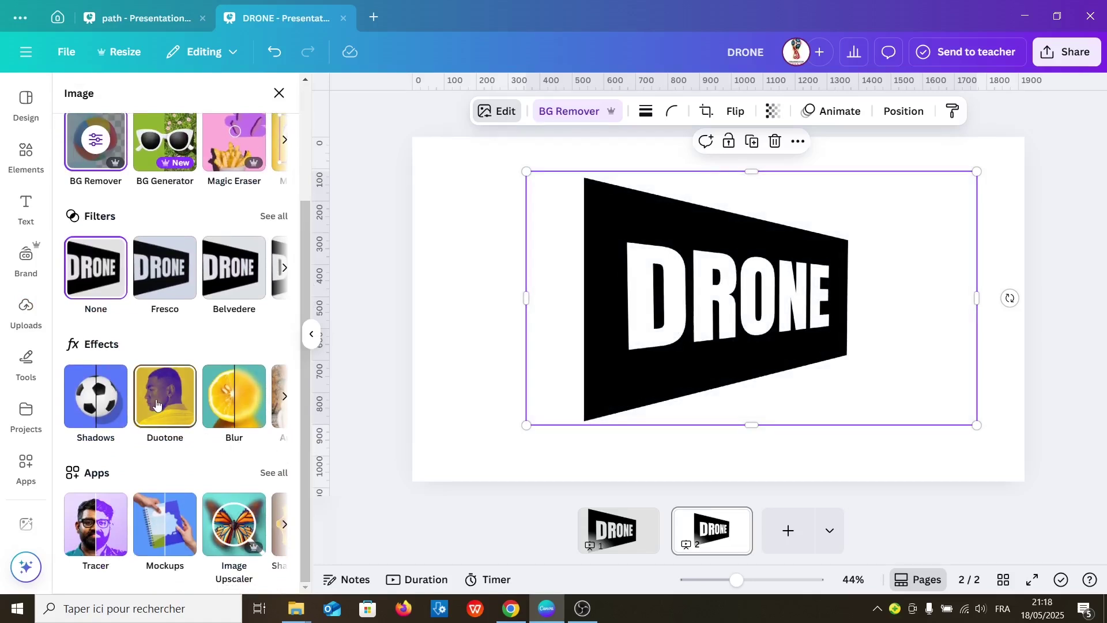
click(156, 406)
click(101, 281)
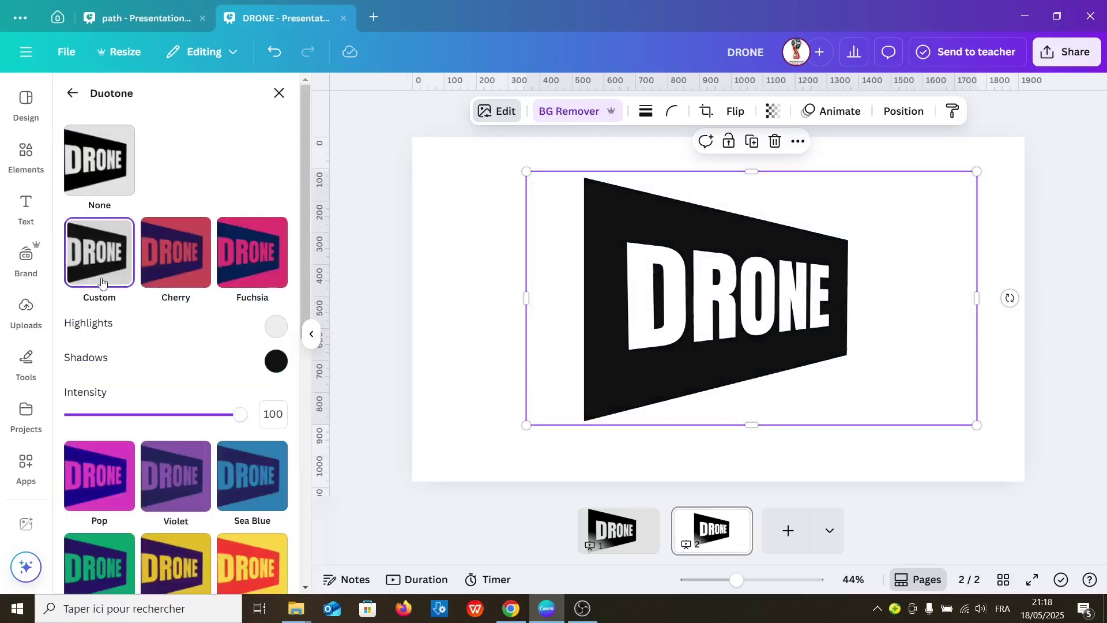
Step: Set the Duotone highlights to white and the shadows to #FFFFFF so the DRONE panel turns fully white
click(274, 330)
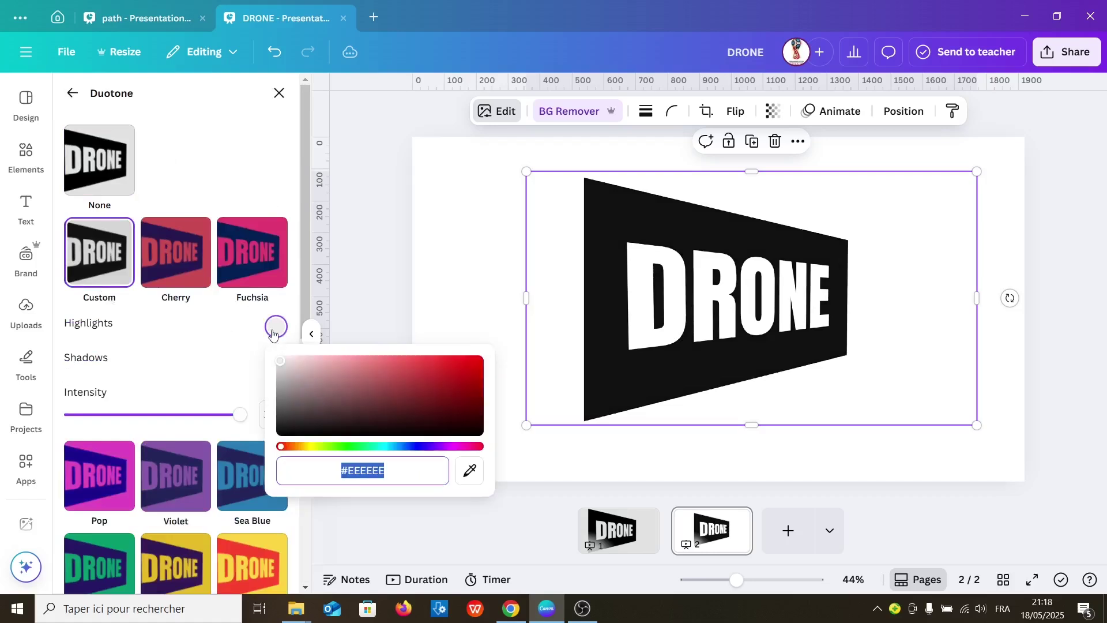
drag(281, 366, 280, 394)
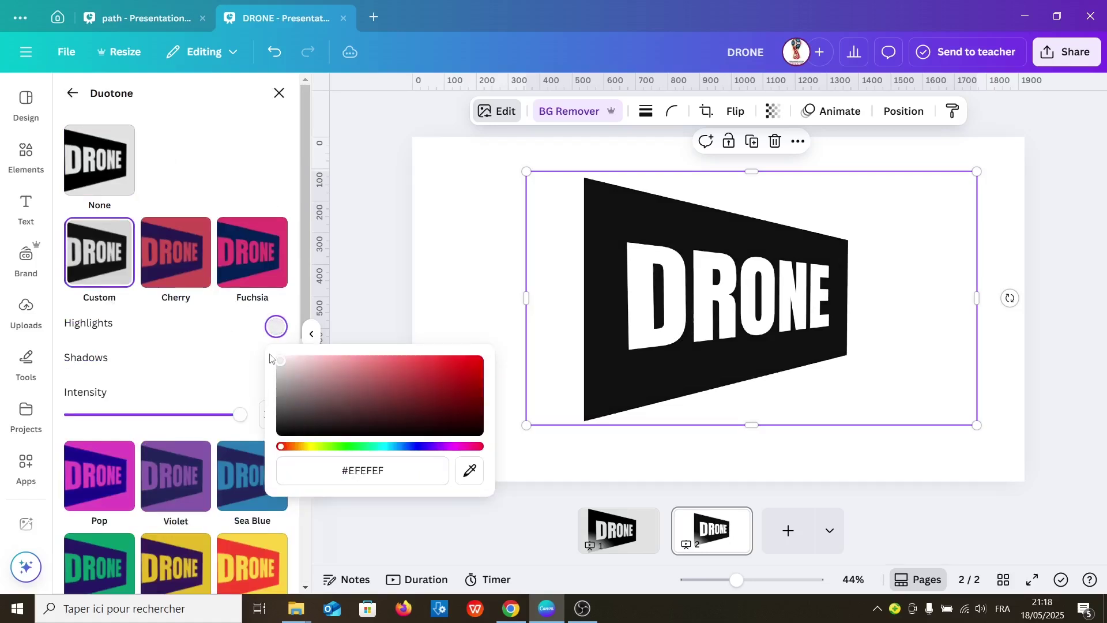
click(228, 357)
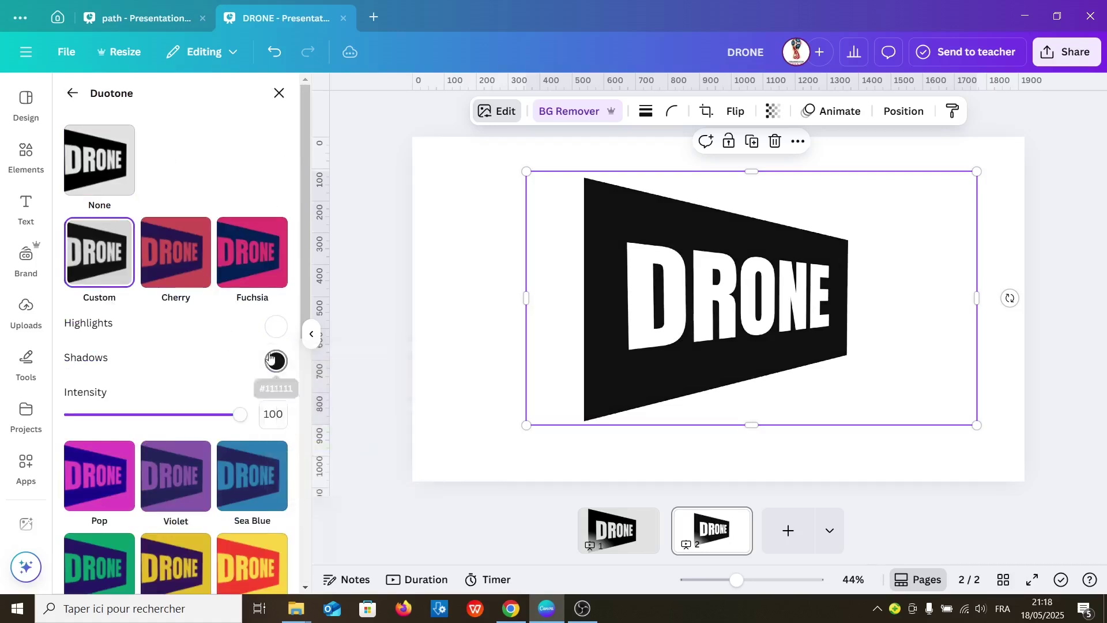
click(276, 361)
drag(281, 466, 262, 390)
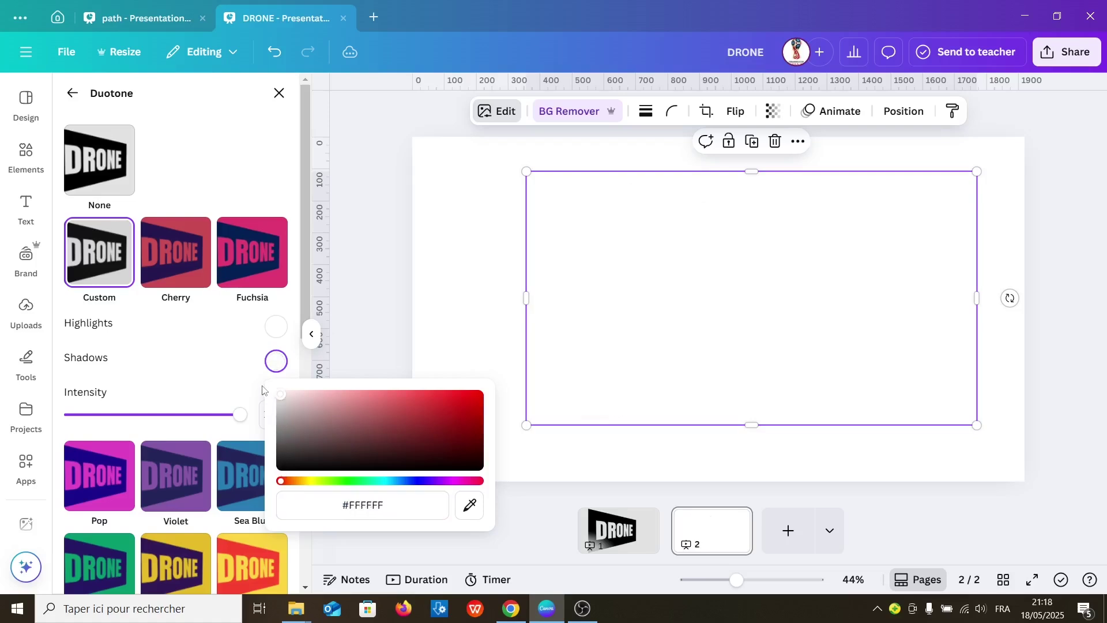
click(445, 309)
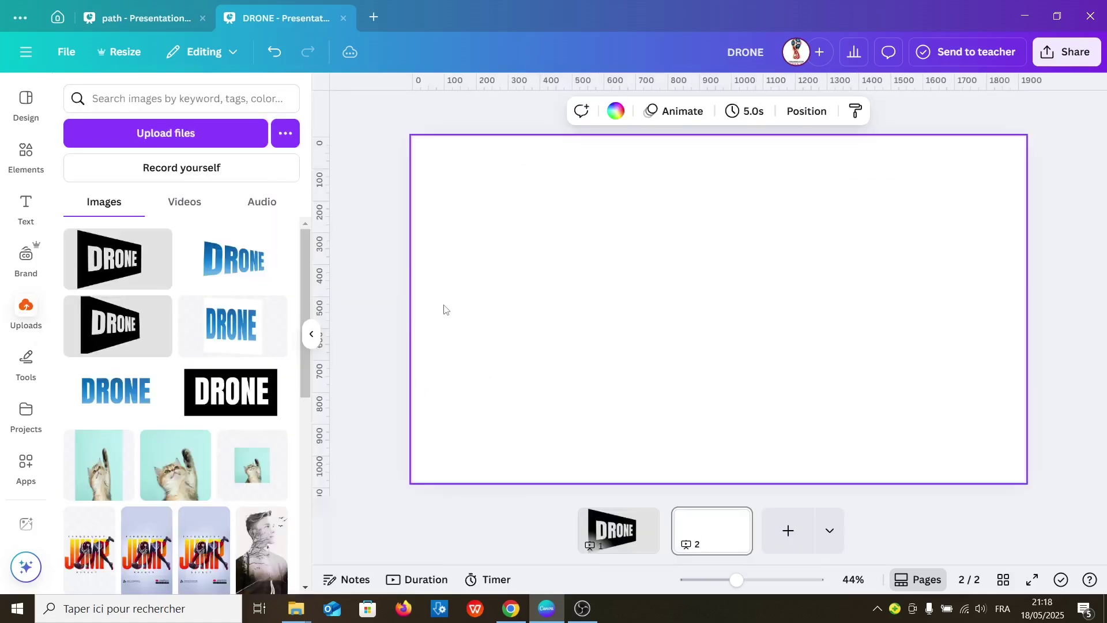
Step: Search the photo elements for "sky" and add the deep blue sky photo with sun rays and clouds to page 2
click(30, 155)
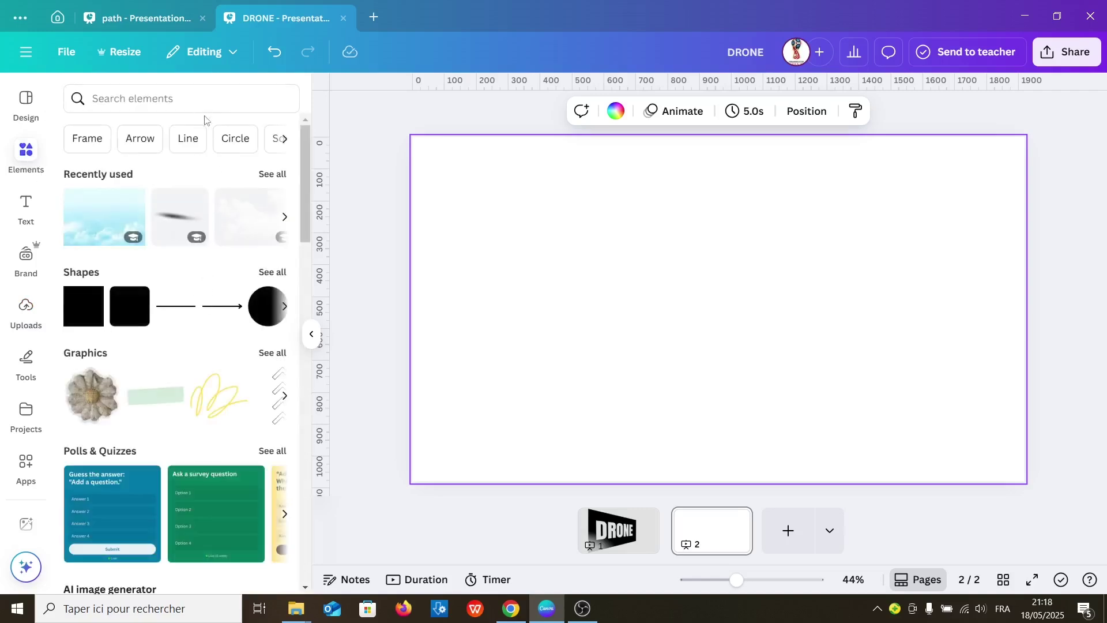
click(206, 93)
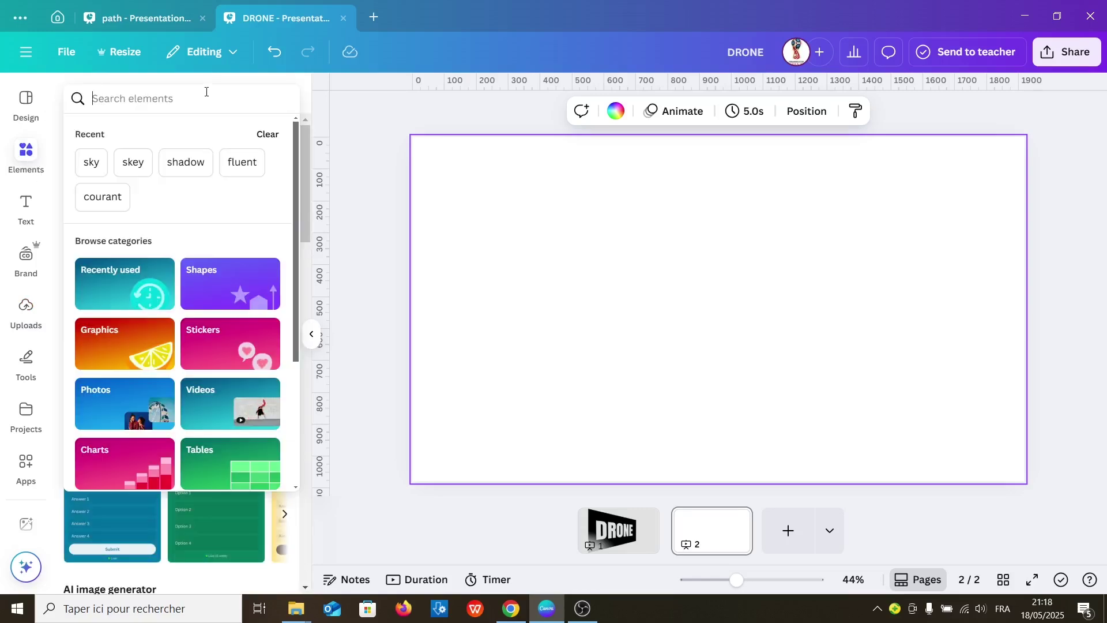
text(sky)
key(Return)
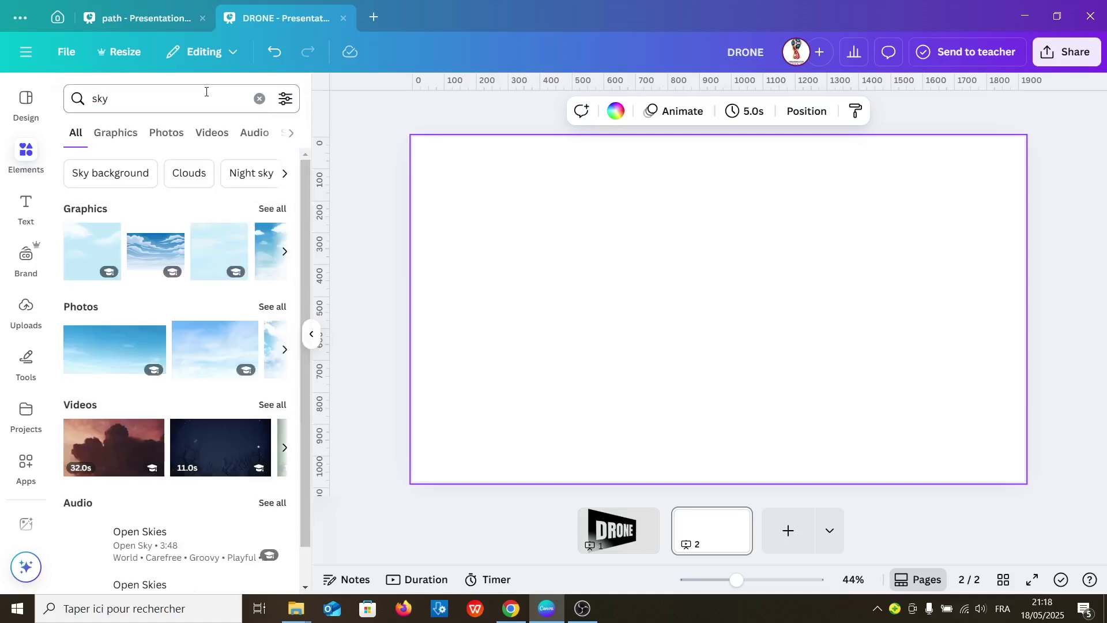
click(167, 133)
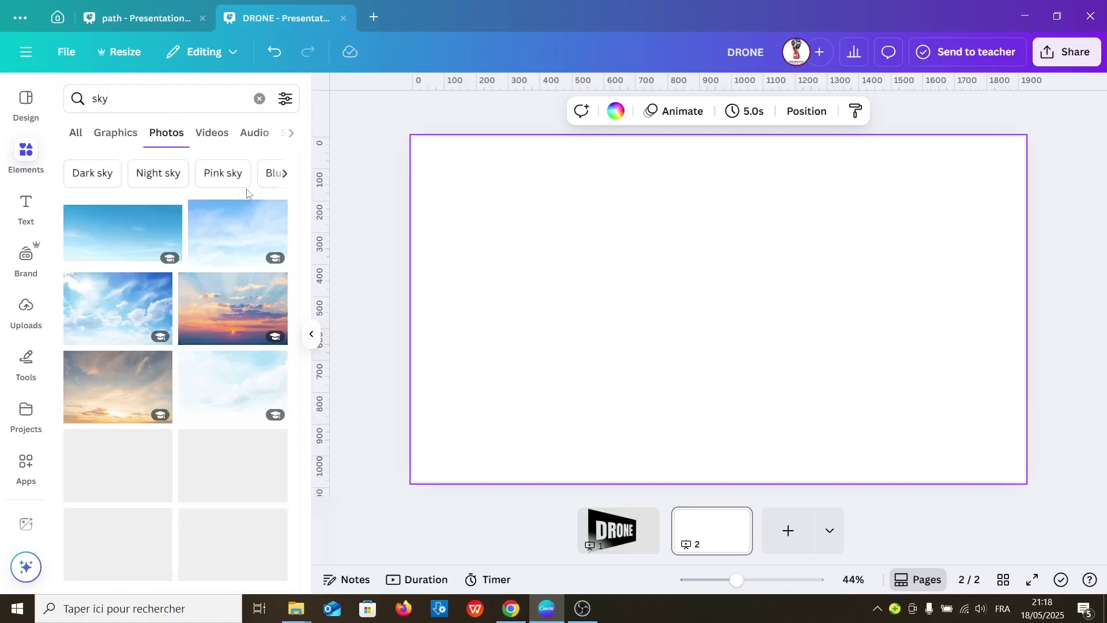
click(121, 230)
drag(305, 192, 305, 450)
scroll(305, 450, down, 3)
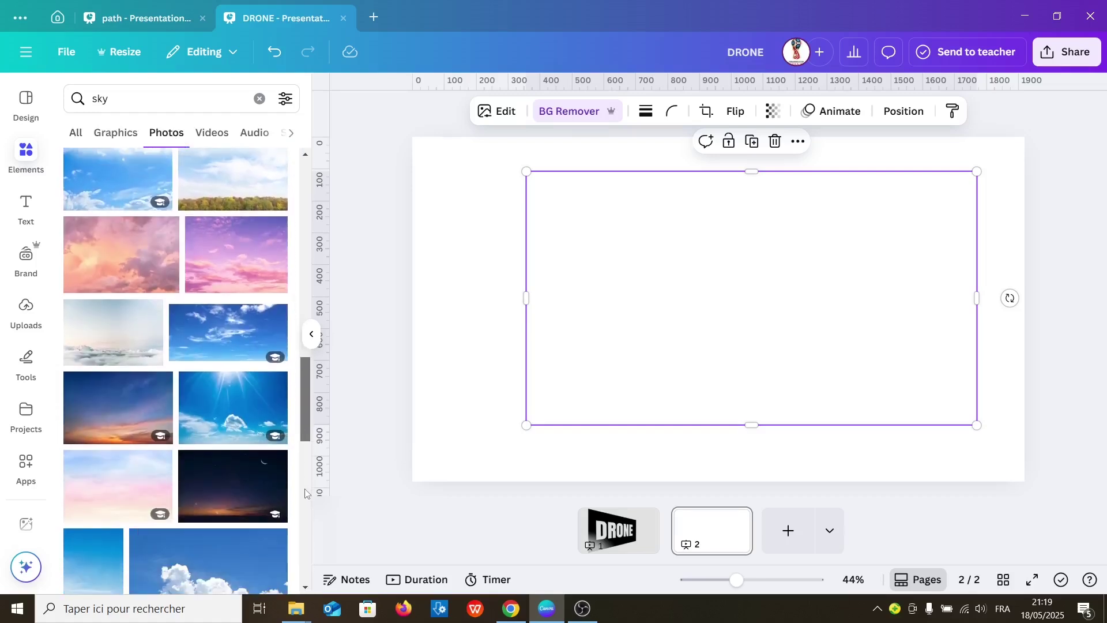
click(216, 398)
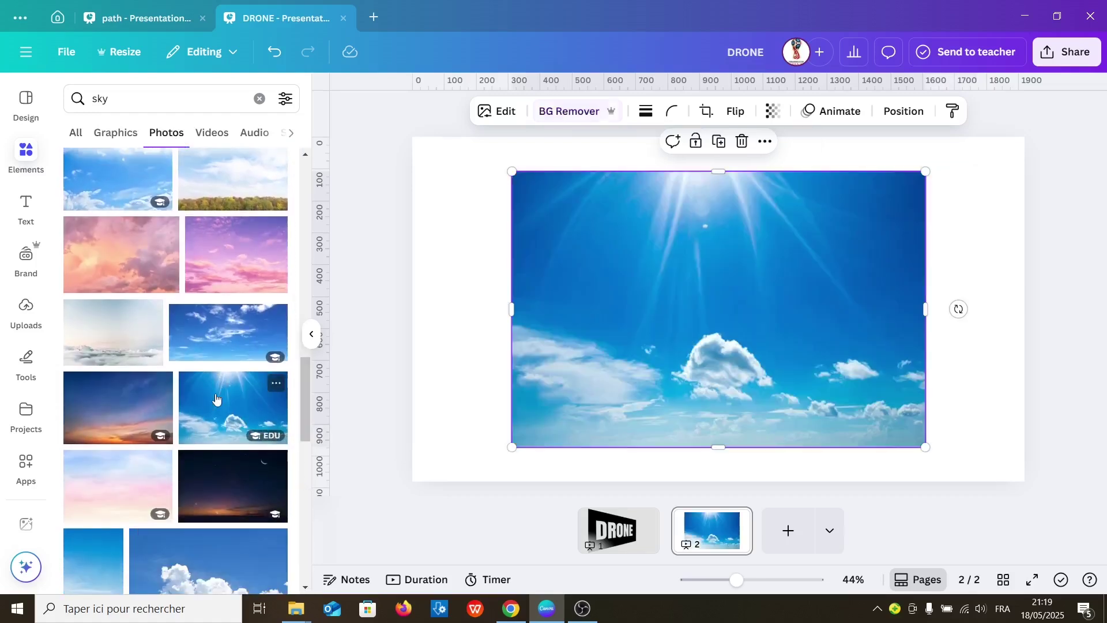
Step: Send the sky photo backward, behind the white DRONE cutout
click(912, 115)
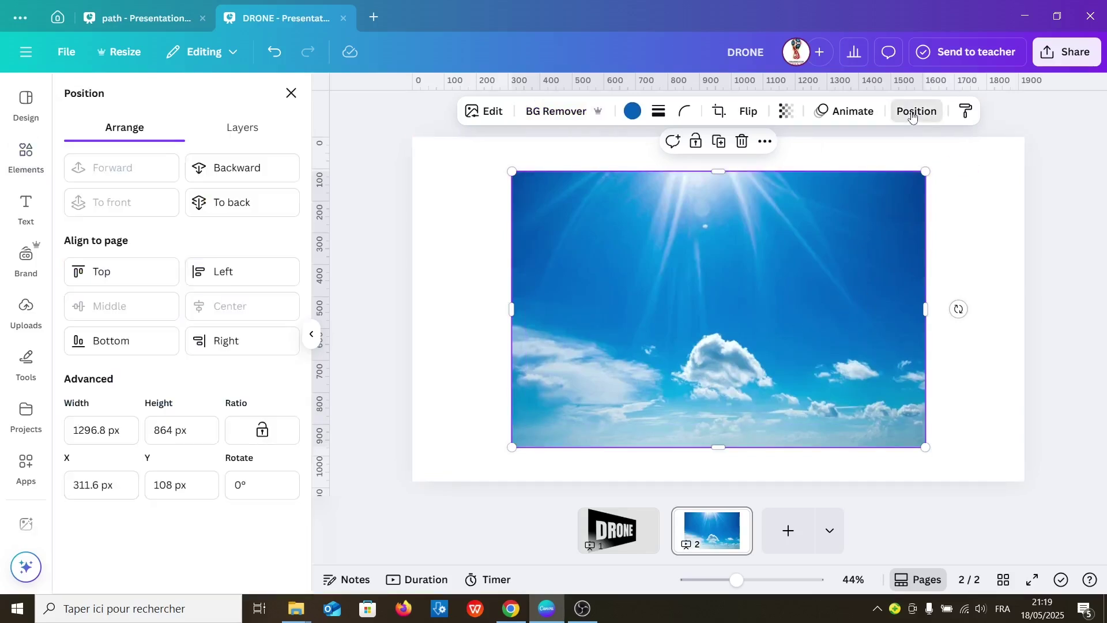
click(233, 167)
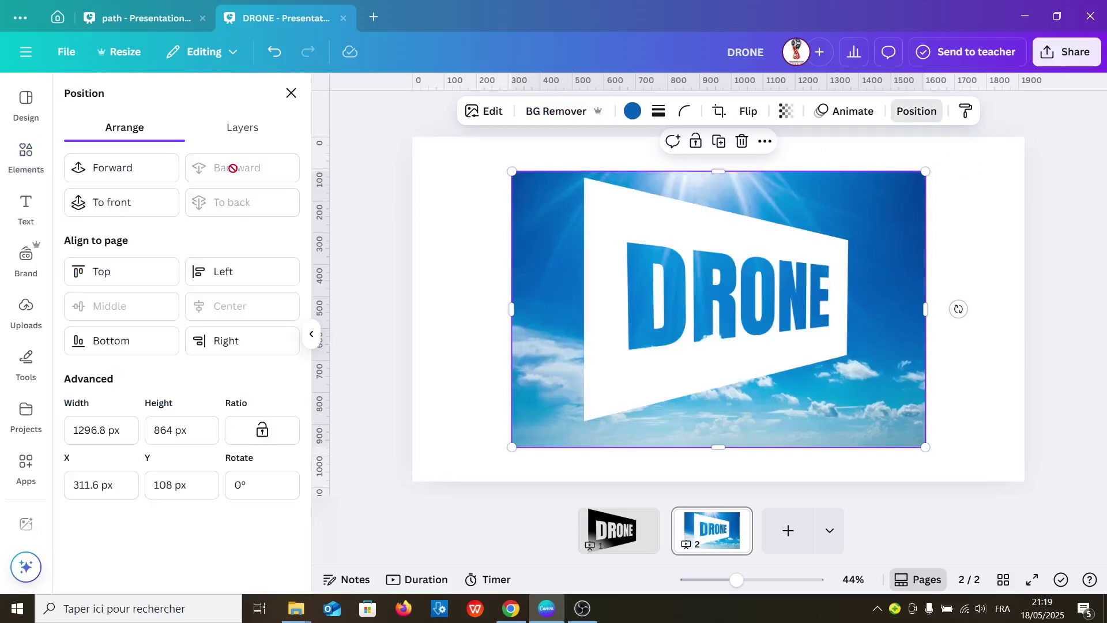
mouse_move(662, 326)
mouse_down()
mouse_move(635, 320)
mouse_move(673, 331)
mouse_up()
click(713, 359)
Step: Crop all four sides of the white DRONE cutout close to its letters
drag(749, 425, 750, 354)
drag(752, 171, 752, 240)
drag(525, 296, 610, 305)
drag(977, 297, 839, 277)
Step: Enlarge the cropped DRONE cutout until it spans the width of the sky photo, and adjust its placement over the photo
drag(611, 241, 505, 187)
drag(839, 354, 926, 397)
drag(806, 353, 801, 370)
click(827, 441)
Step: Trim the top and bottom of the sky photo so it shows only through the DRONE letters
drag(712, 447, 721, 406)
drag(712, 172, 712, 205)
click(806, 412)
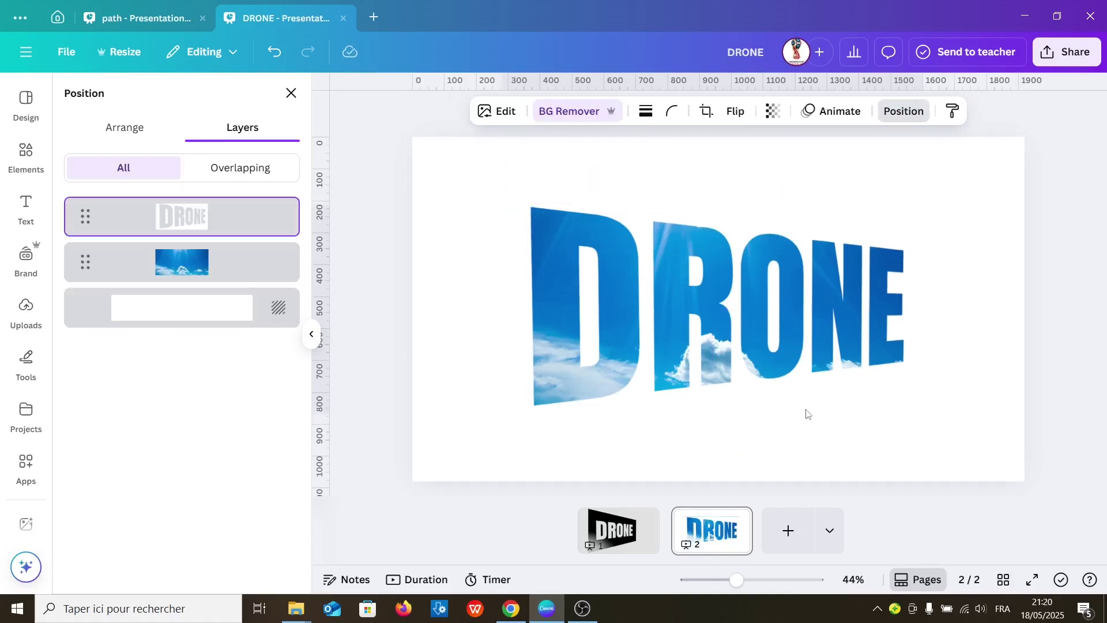
click(819, 457)
Step: Enlarge the DRONE cutout and sky photo together toward the page's upper-left corner, and rotate both slightly clockwise
drag(479, 178, 616, 297)
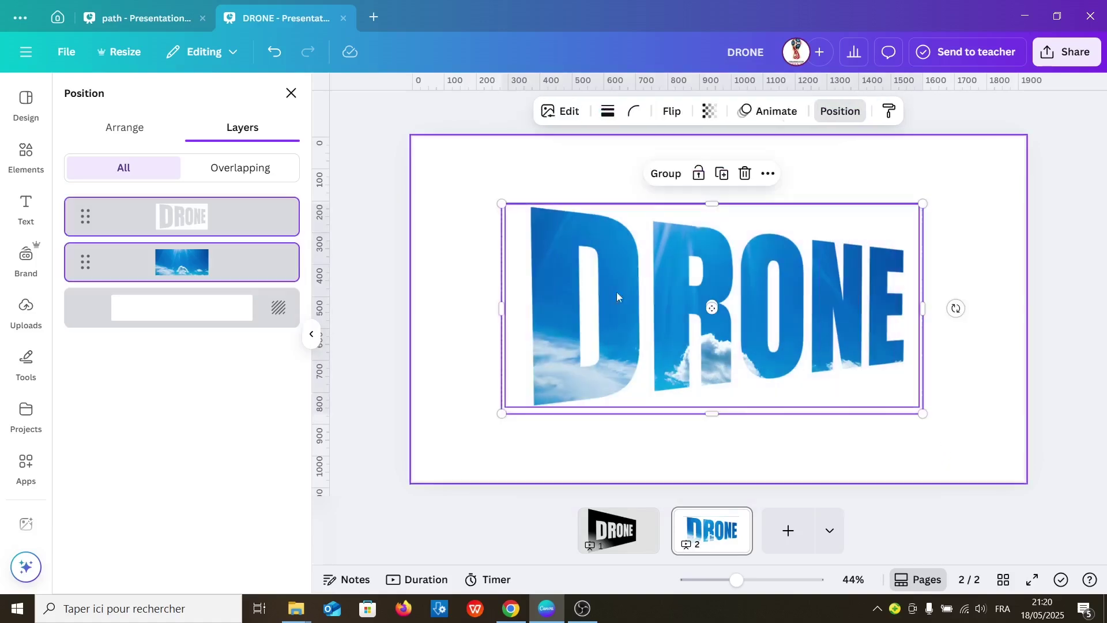
drag(501, 203, 459, 182)
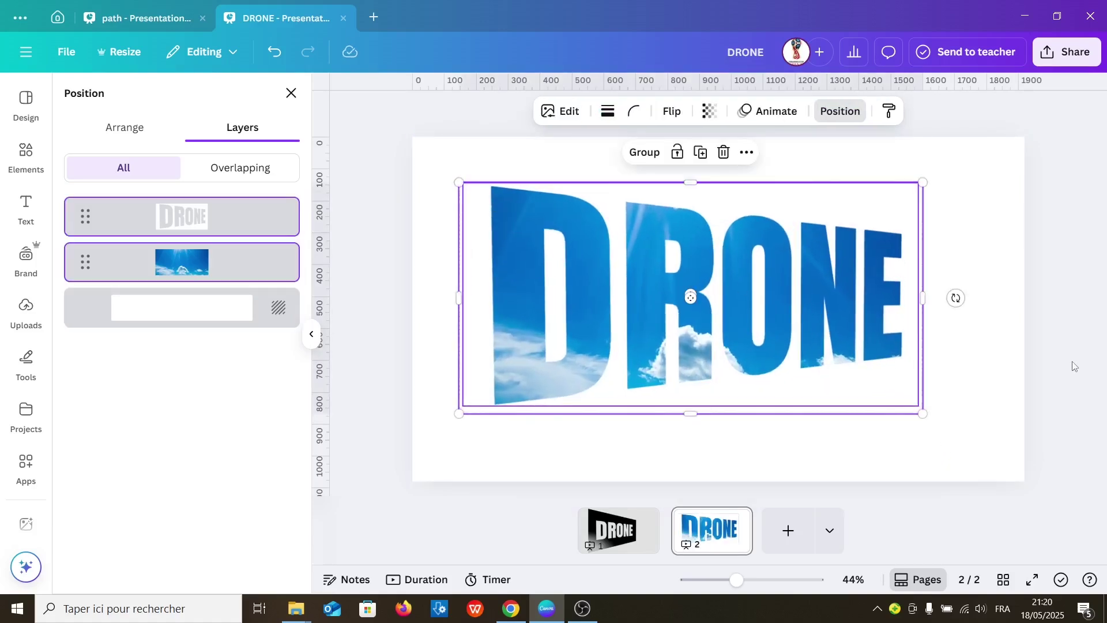
click(1074, 366)
click(771, 291)
drag(956, 298, 952, 315)
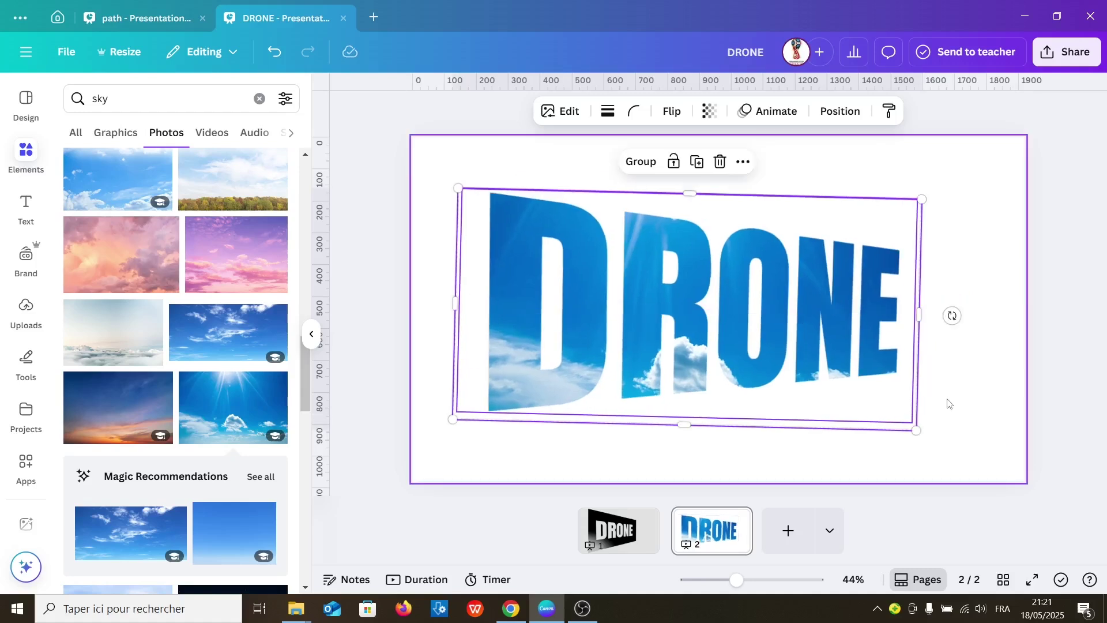
Step: Download page 2 as a JPG at size 1 and quality 80, and clear the design down to a single blank page
click(1067, 52)
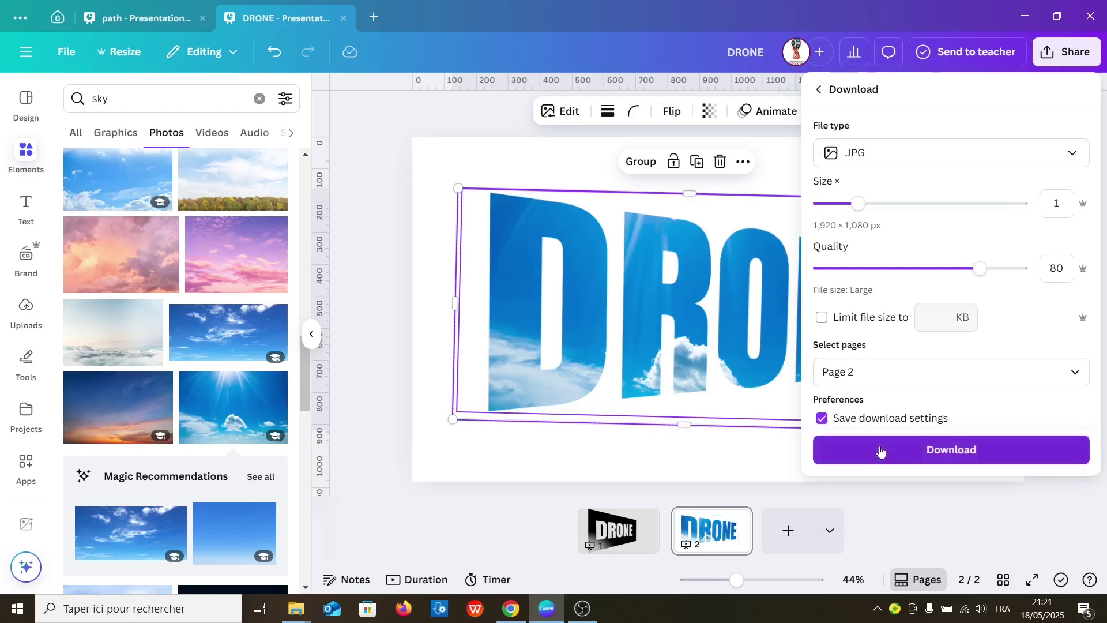
click(884, 448)
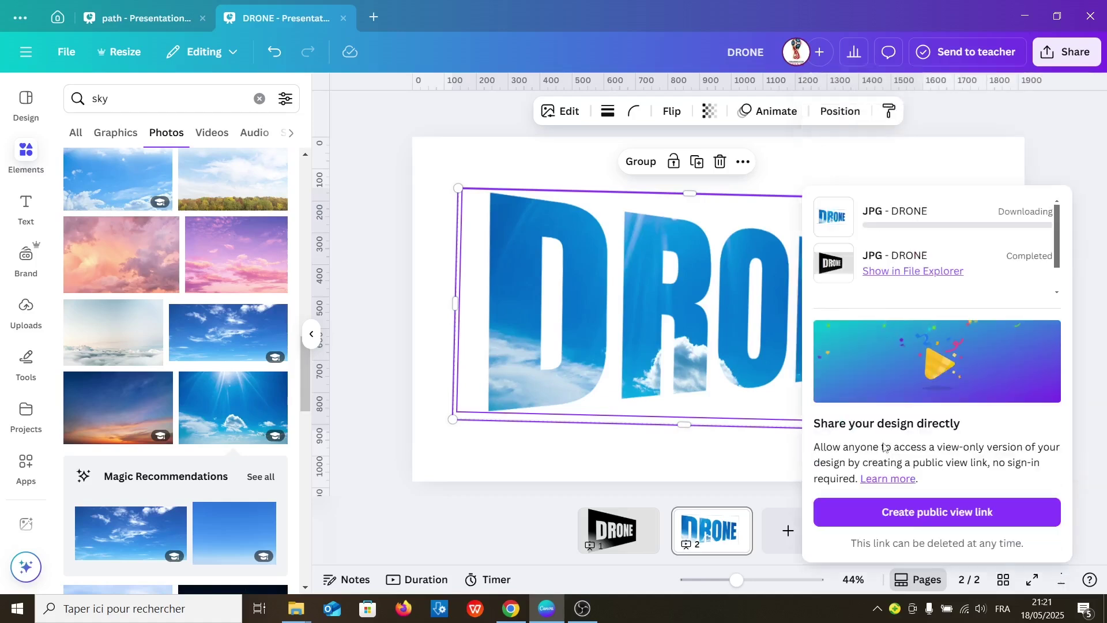
drag(982, 239, 535, 347)
key(Delete)
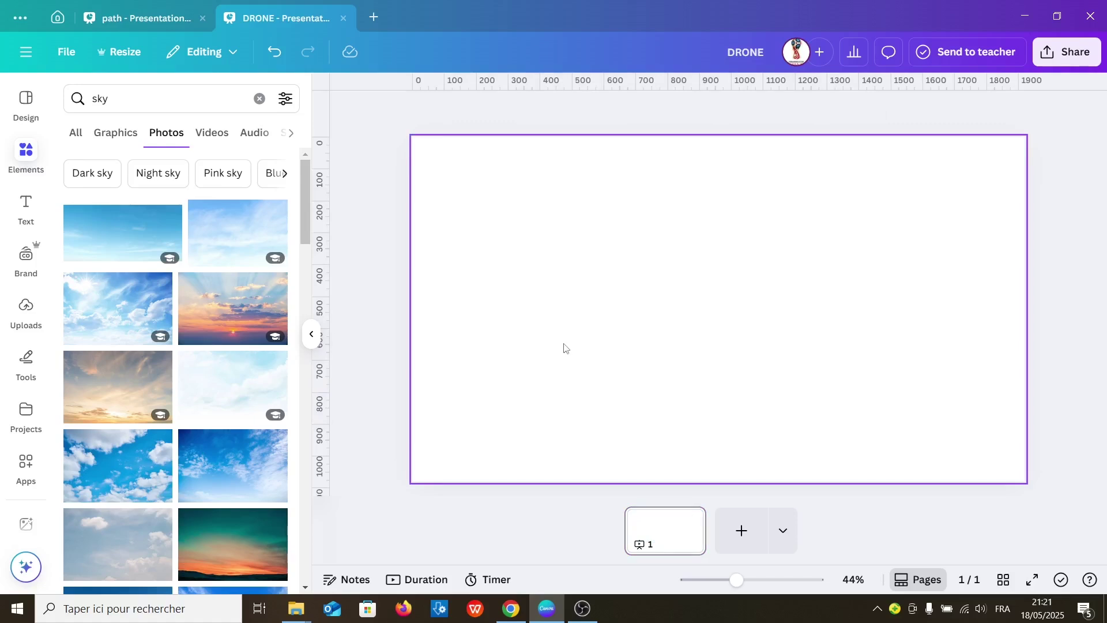
Step: Upload the downloaded JPG of the sky-filled DRONE text to the uploads library
click(25, 312)
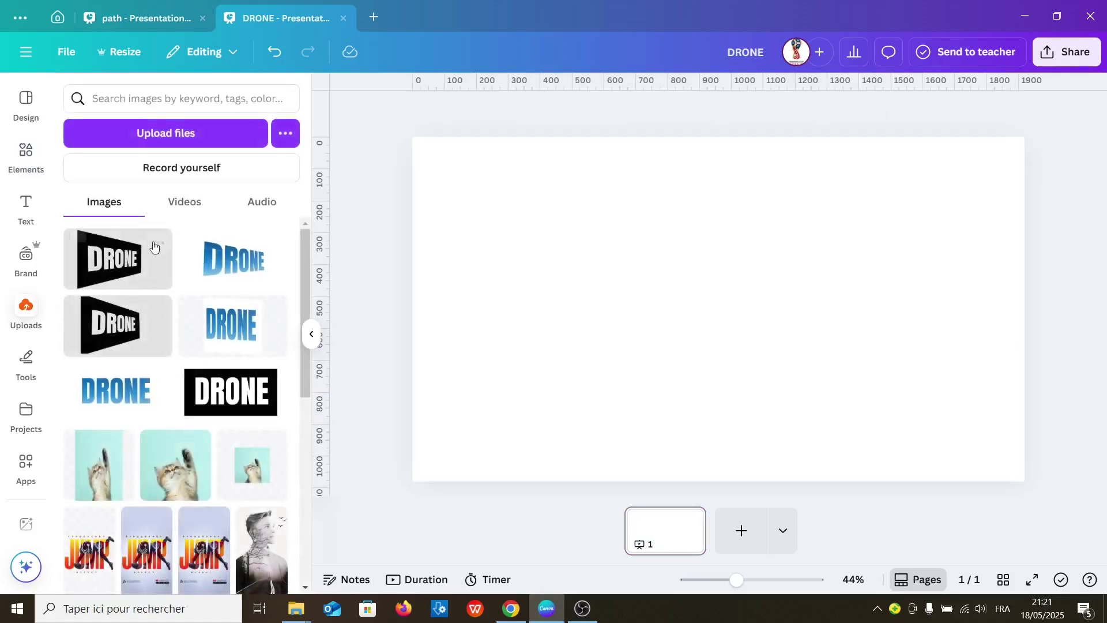
click(166, 134)
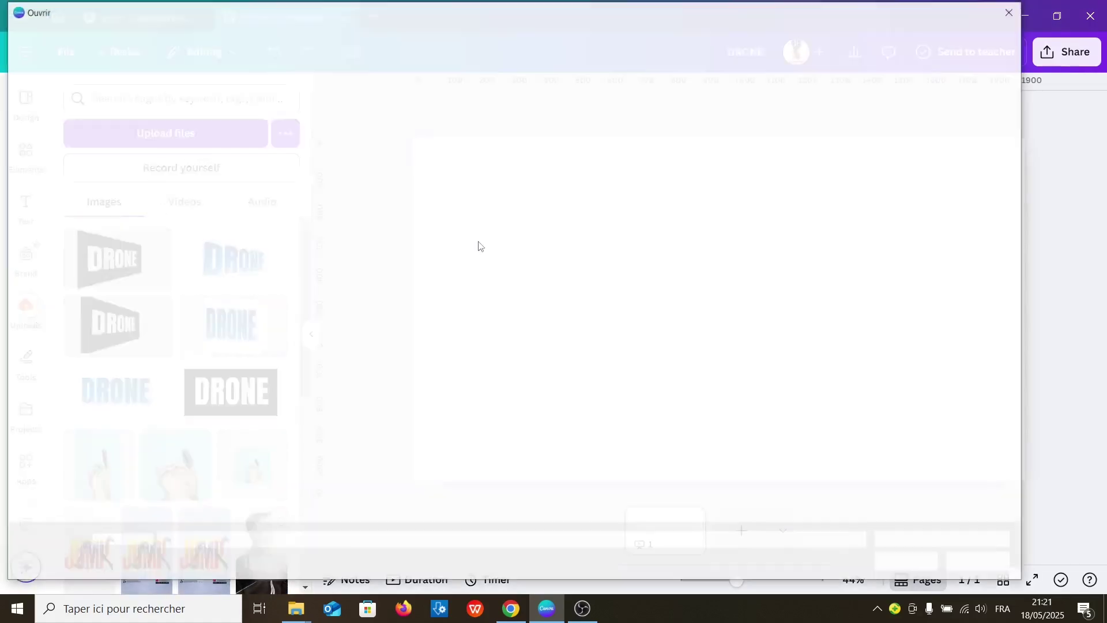
double_click(330, 151)
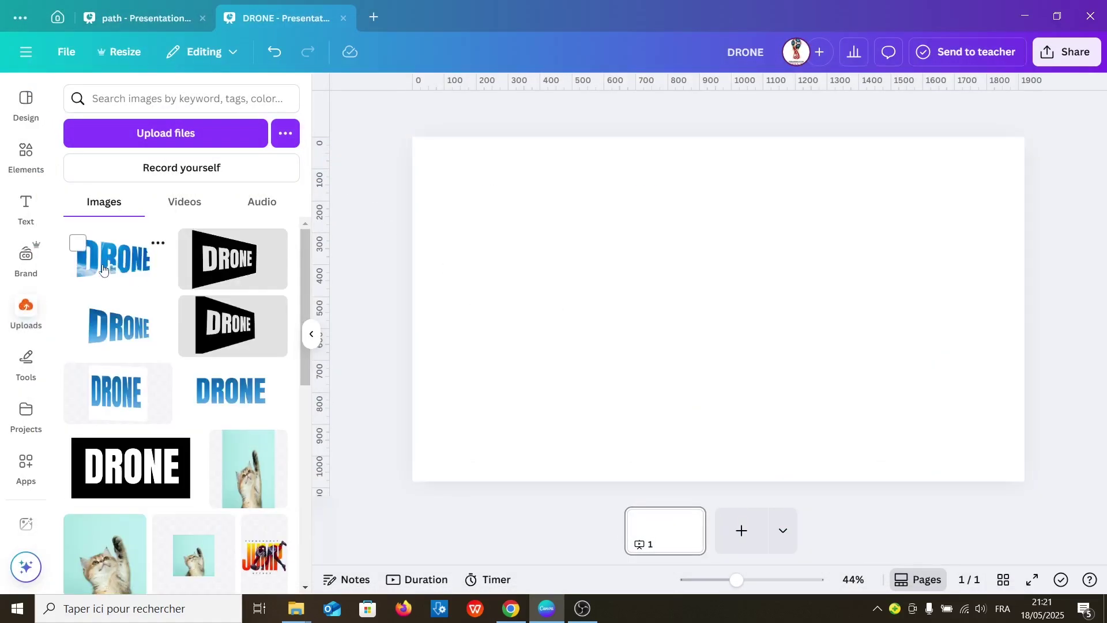
Step: Place the uploaded sky-filled DRONE image on the page with its background removed, and enlarge it to nearly fill the page
click(103, 269)
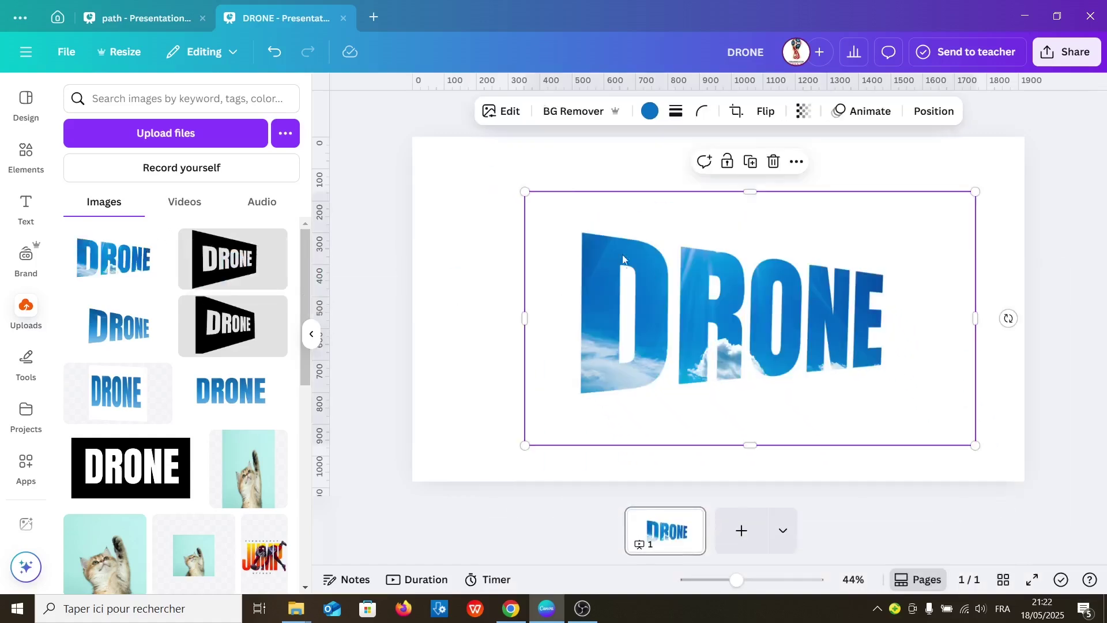
click(569, 112)
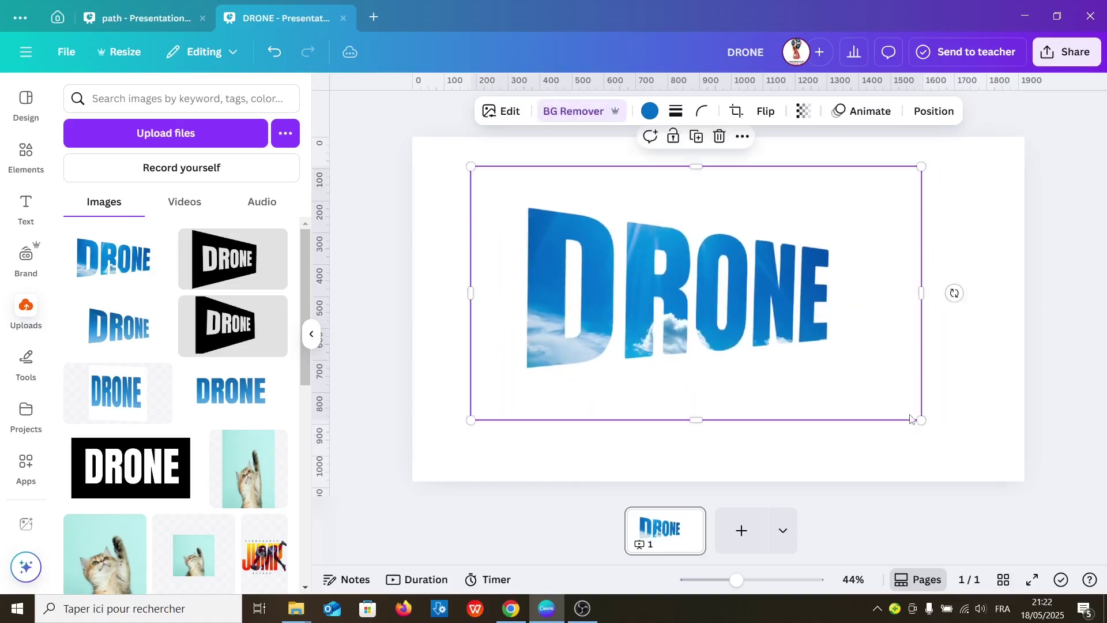
drag(920, 420, 1031, 481)
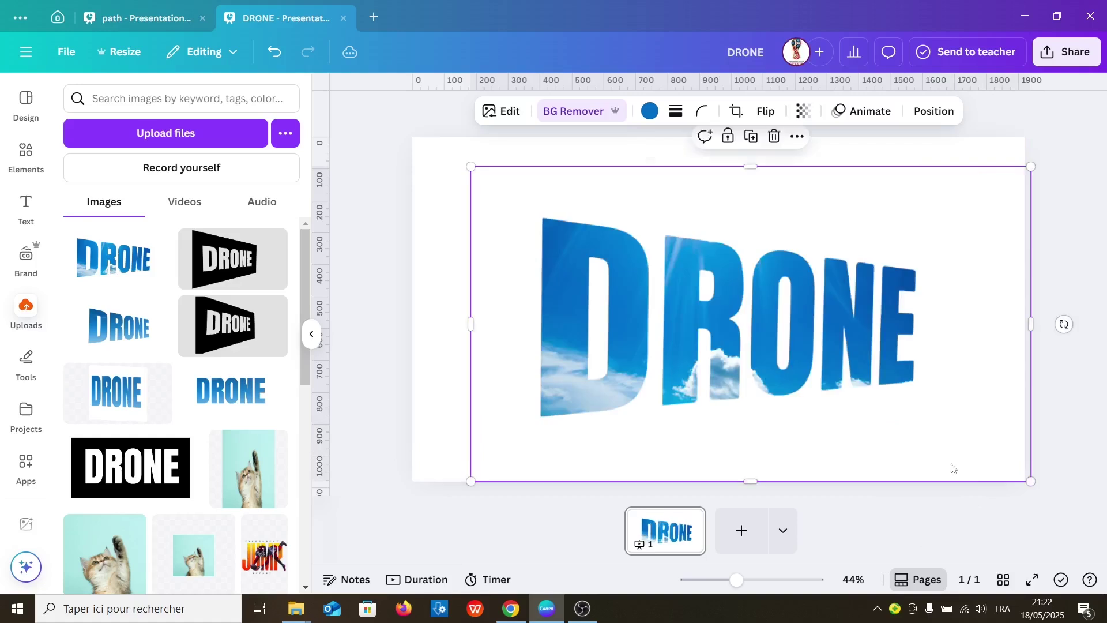
drag(772, 365, 750, 354)
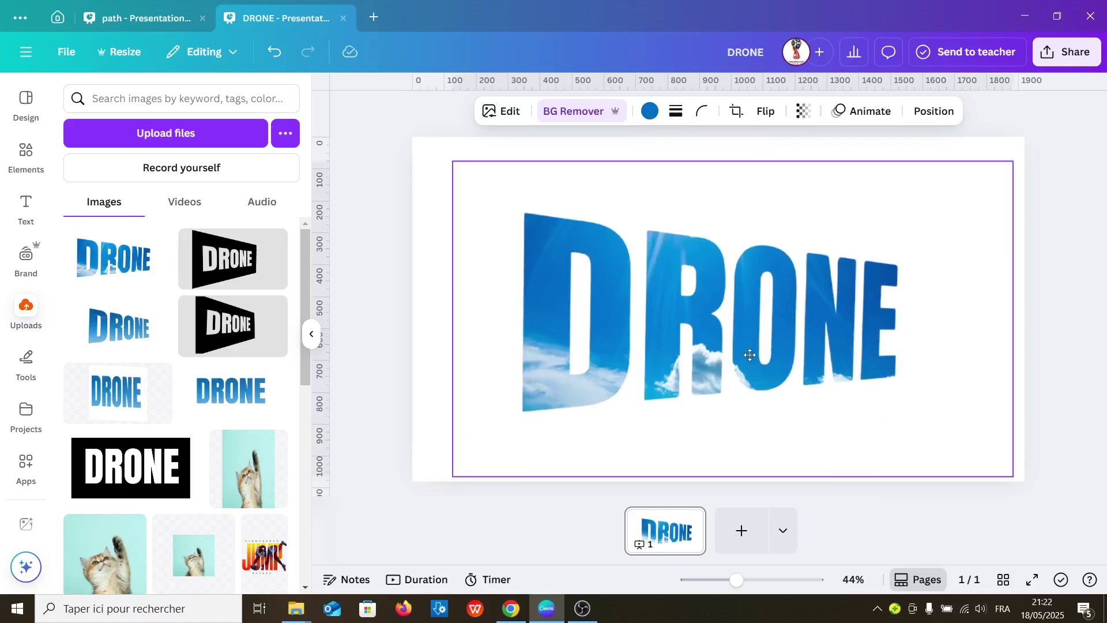
click(440, 337)
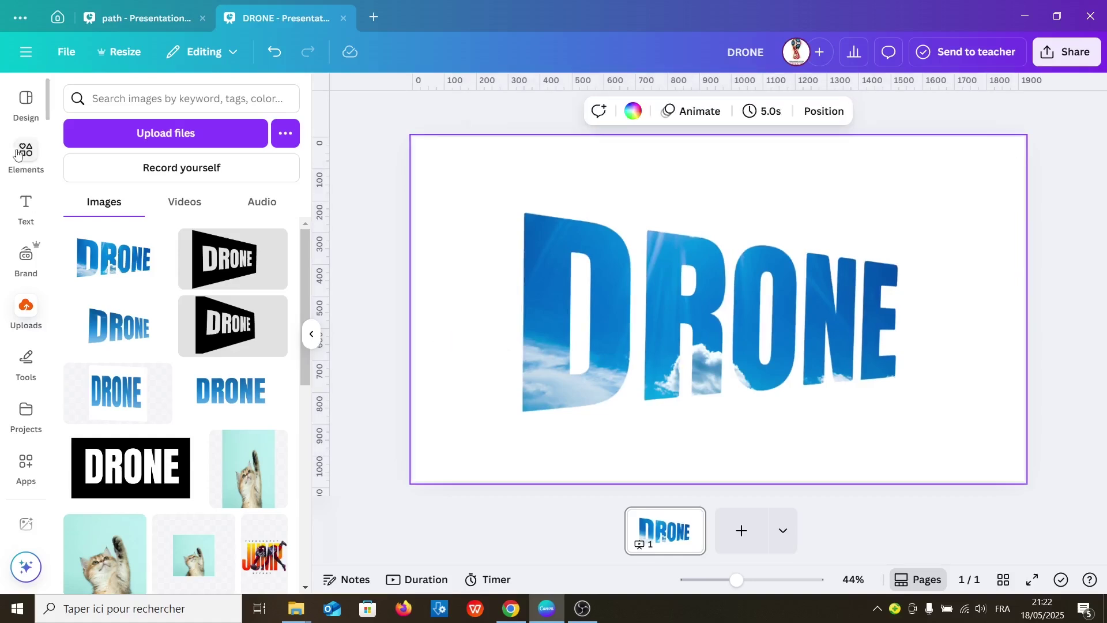
Step: Search the graphics elements for "shadow" and add the slanted, blurred black shadow to the page
click(17, 154)
click(151, 100)
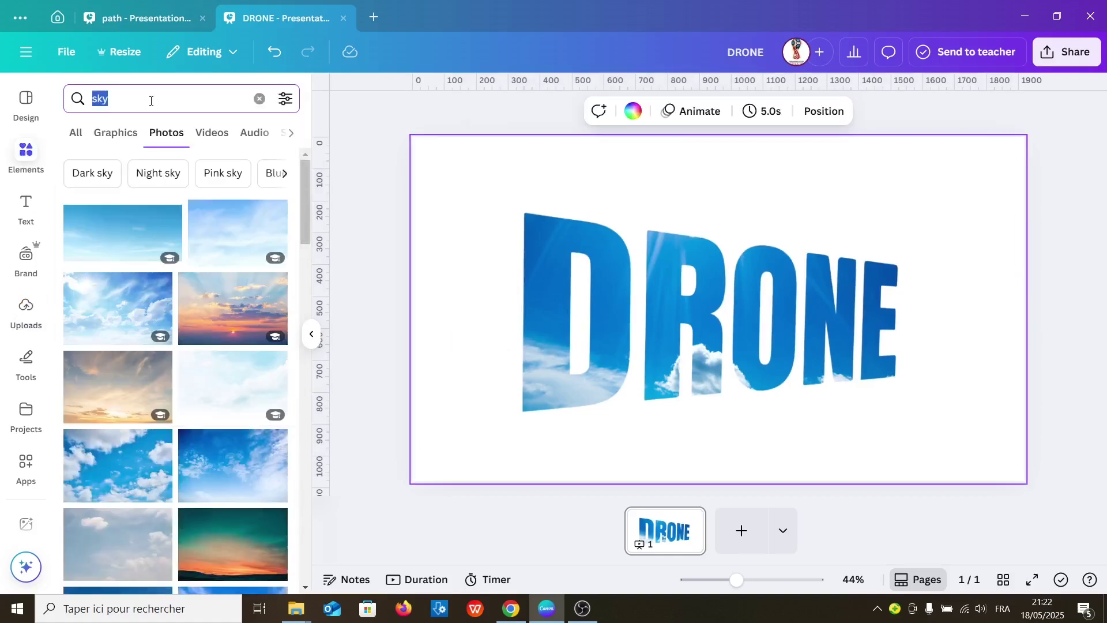
key(BackSpace)
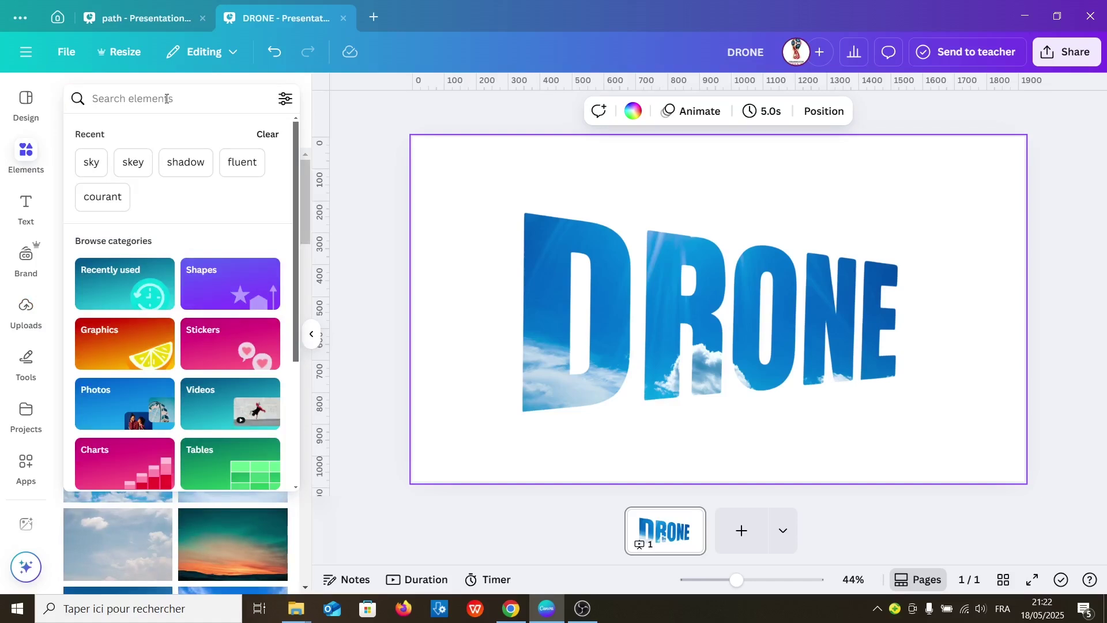
click(183, 163)
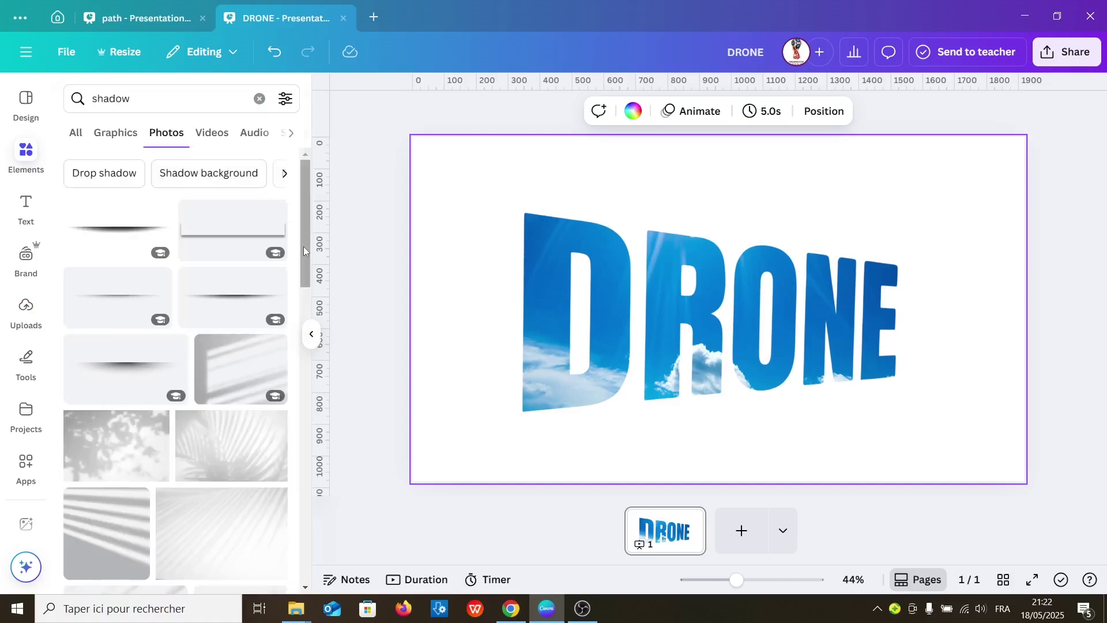
click(122, 137)
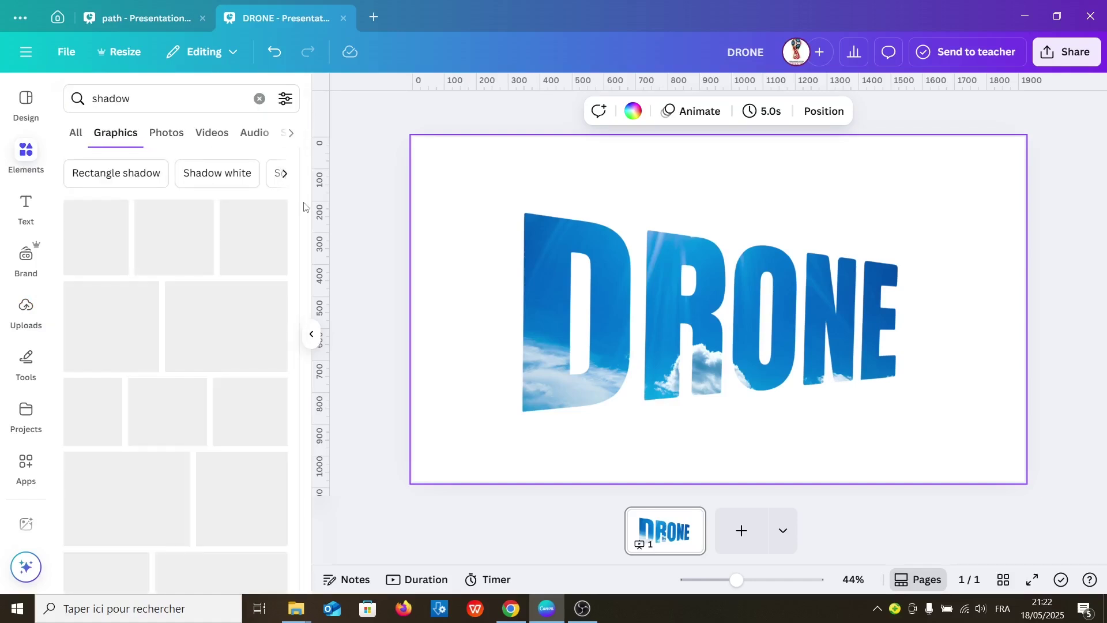
drag(304, 207, 300, 308)
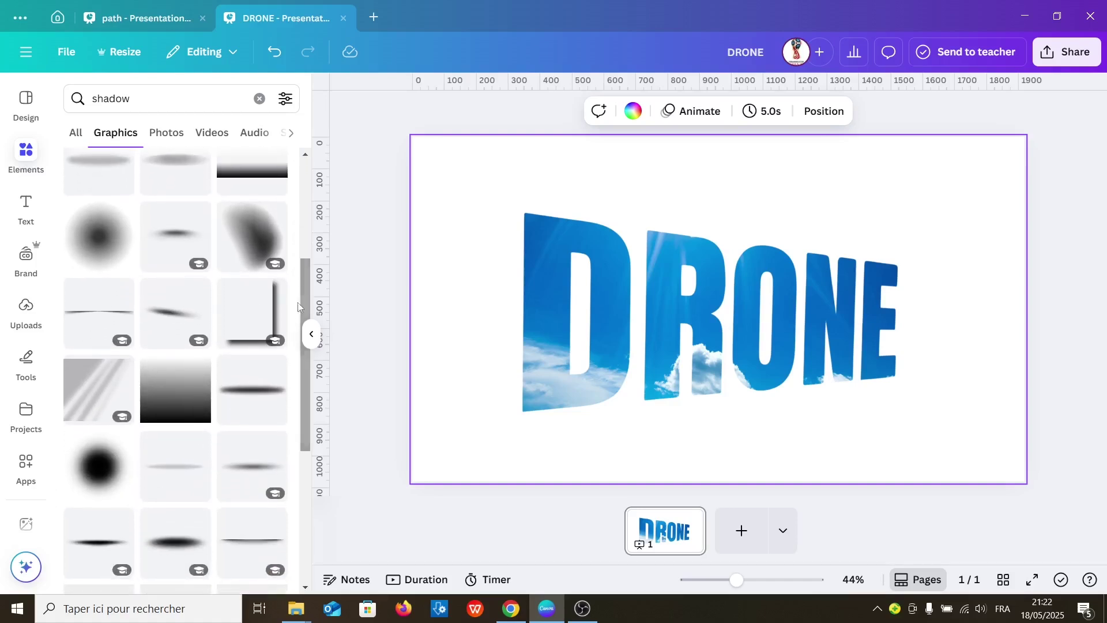
click(175, 307)
Step: Shrink the shadow, flip it horizontally, and position it under the base of the letter D
drag(990, 369, 669, 298)
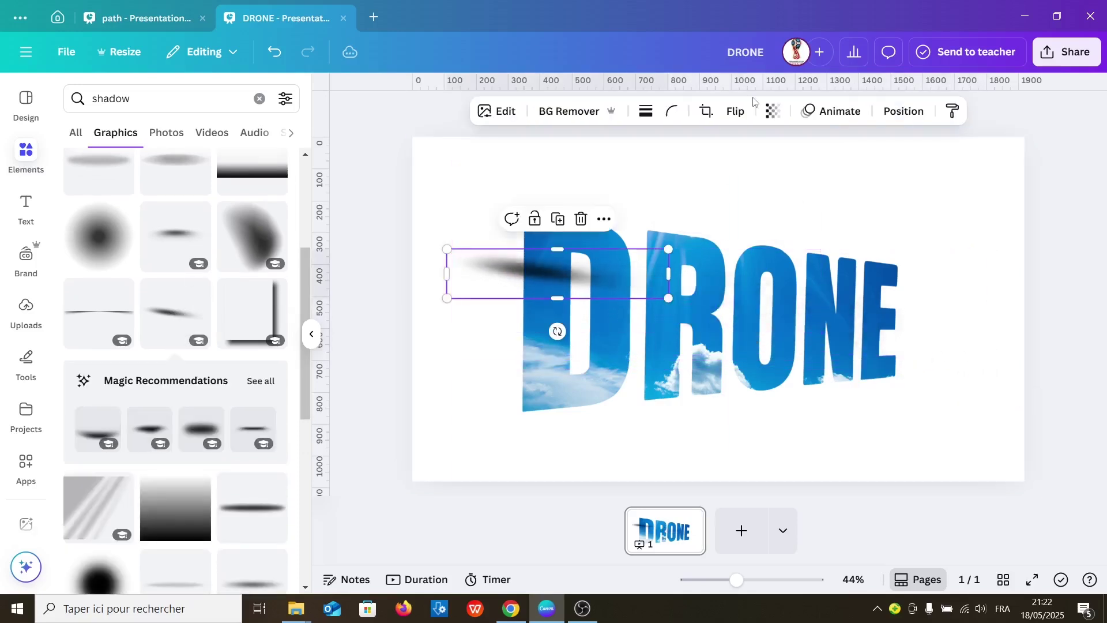
click(735, 111)
click(749, 151)
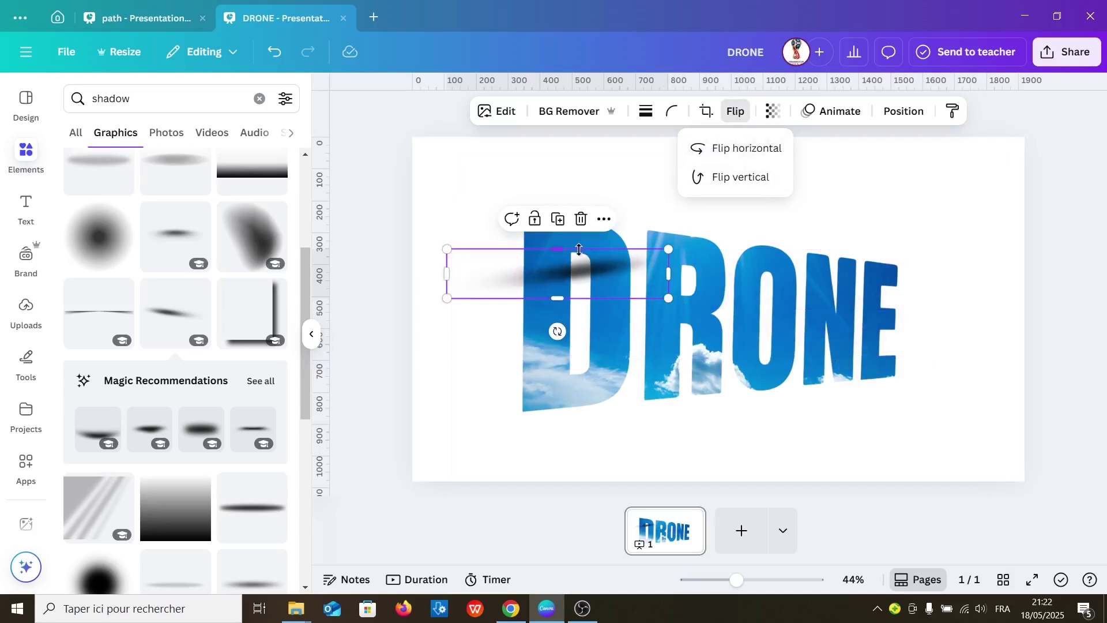
drag(582, 274, 572, 414)
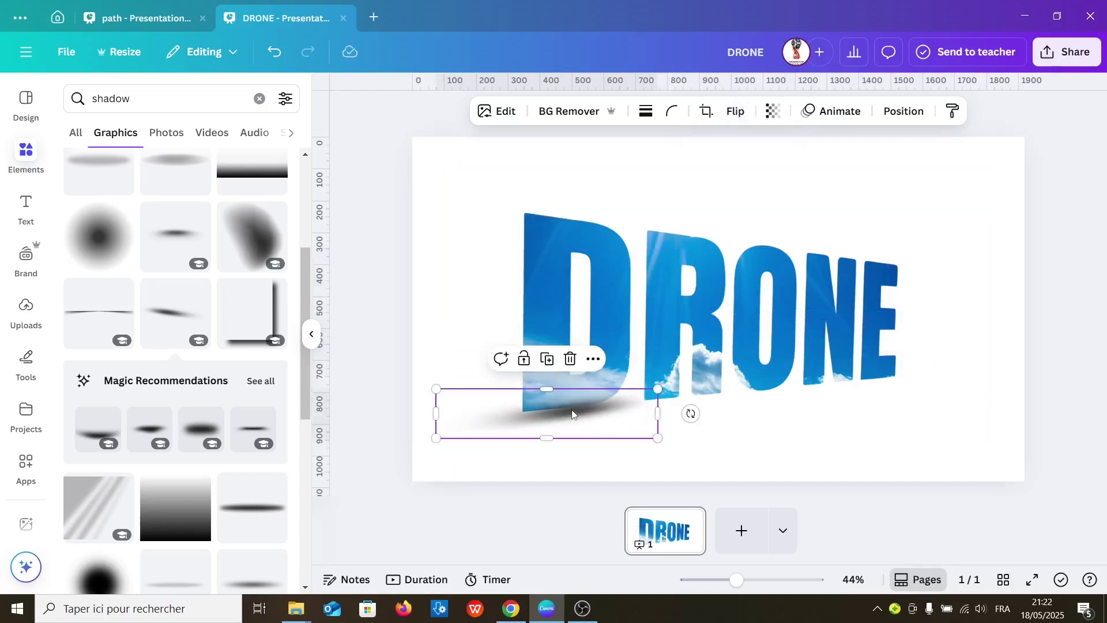
Step: Duplicate the shadow repeatedly and fit smaller copies under the bases of the letters R, O, N and E
click(547, 358)
drag(579, 427, 648, 421)
drag(511, 438, 681, 438)
drag(709, 402, 855, 389)
click(676, 407)
click(681, 411)
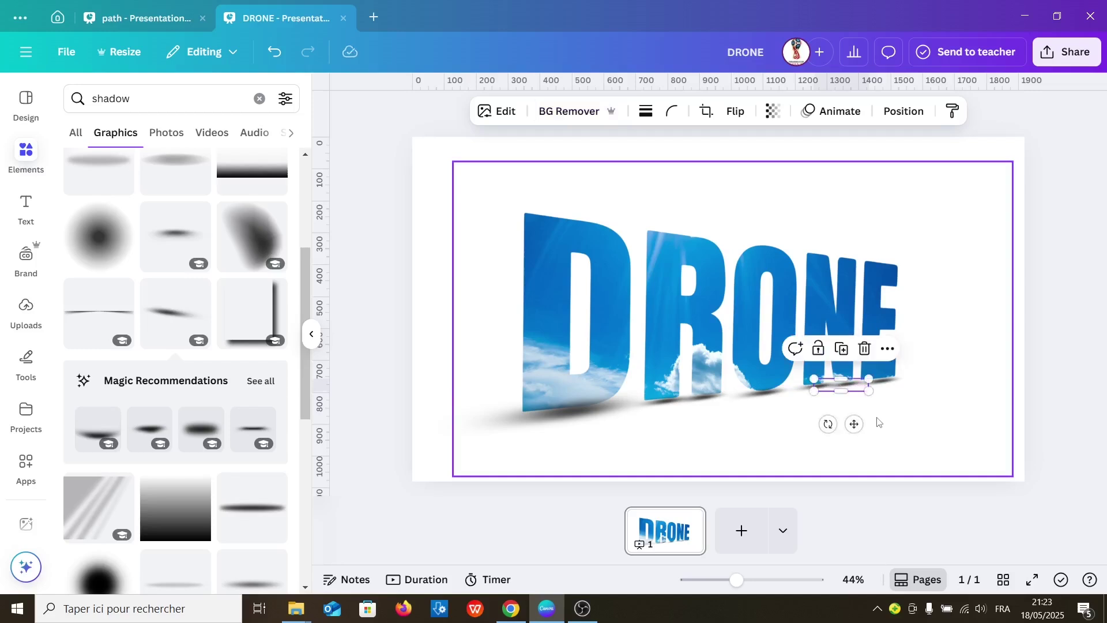
Step: Group all seven shadow layers and move the group behind the DRONE image
click(902, 111)
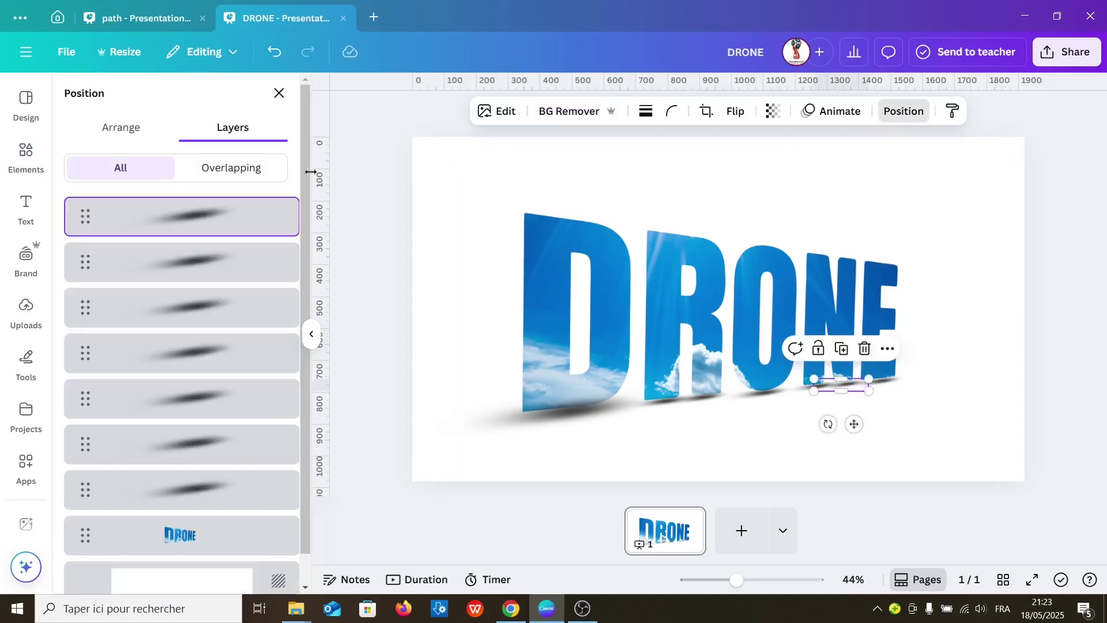
shift+click(219, 306)
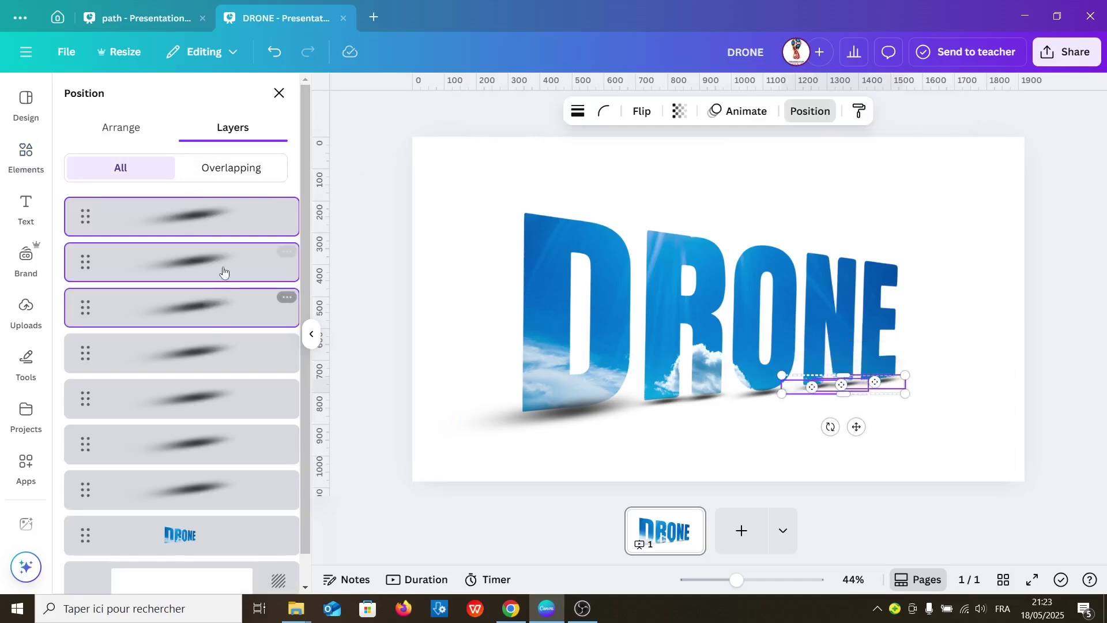
shift+click(228, 497)
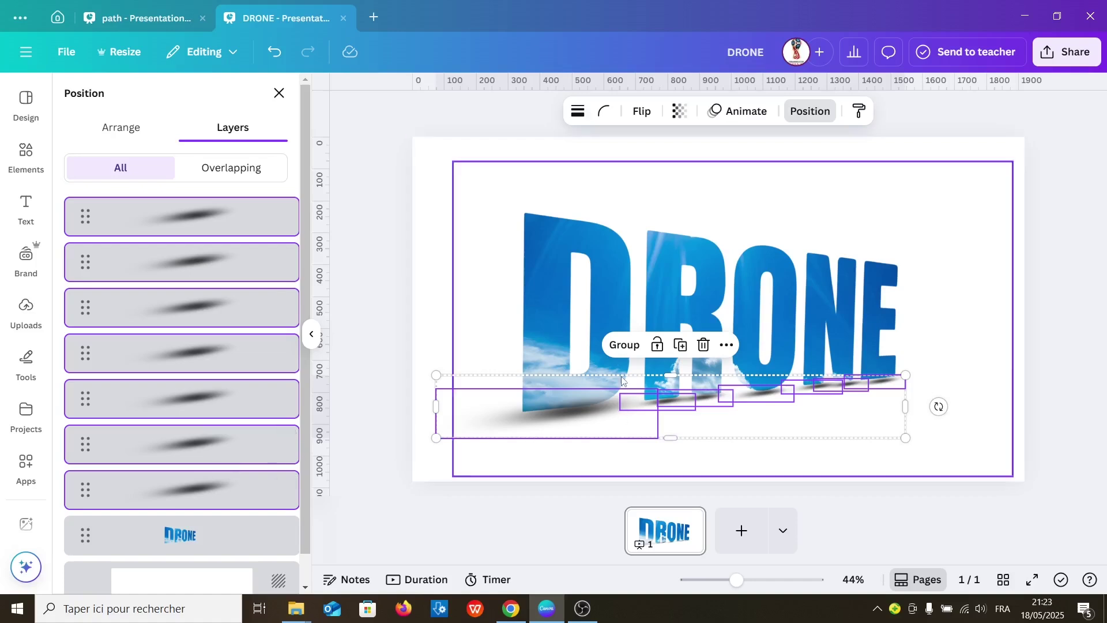
click(630, 353)
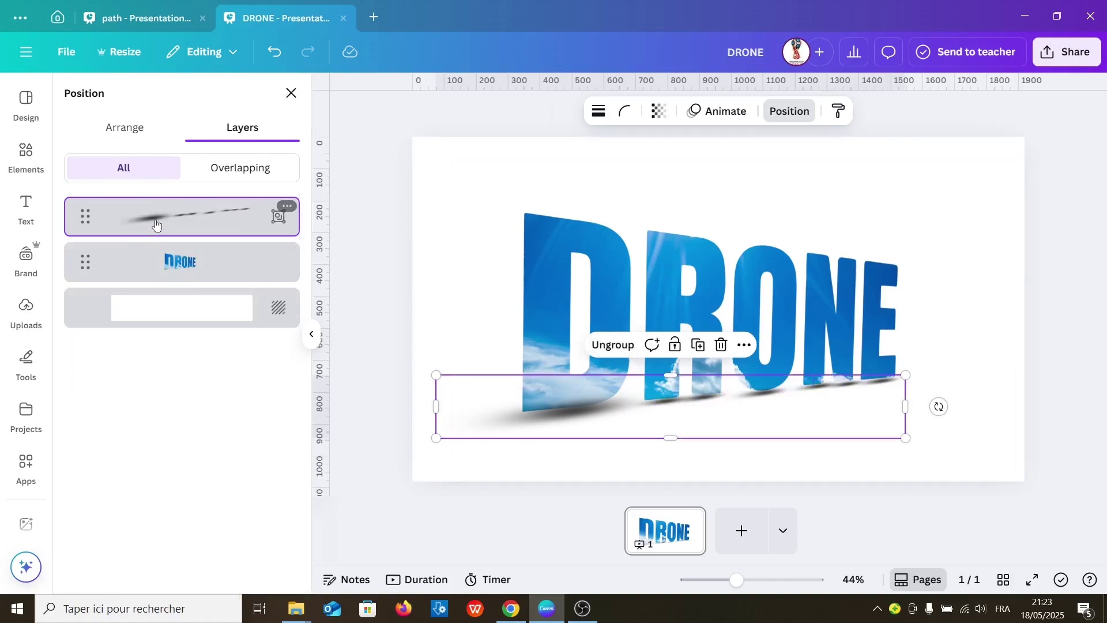
drag(156, 225, 166, 275)
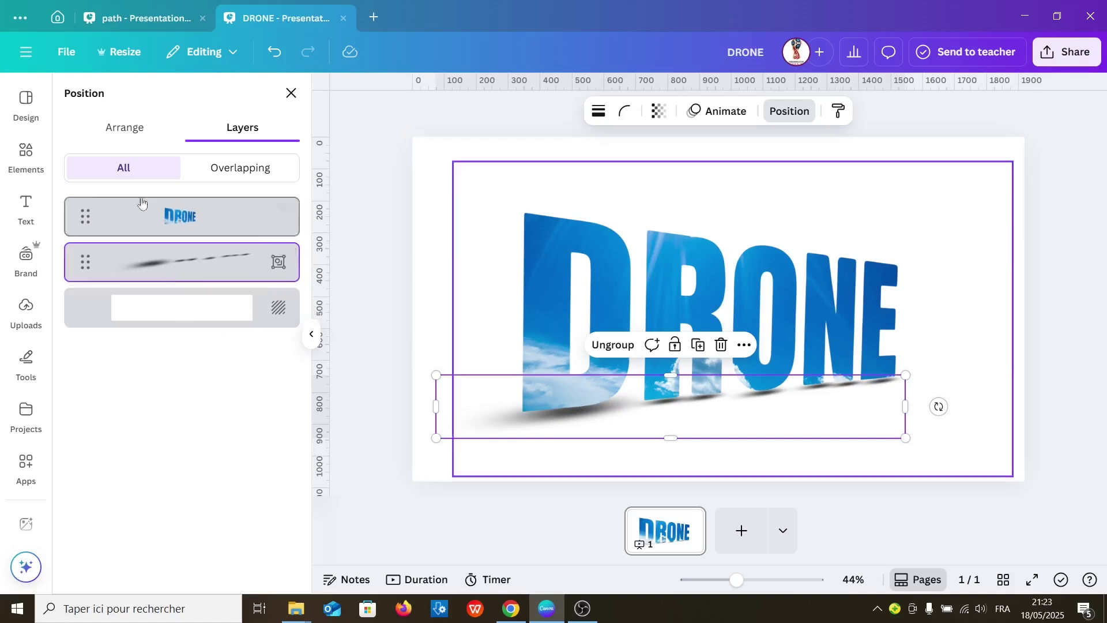
Step: Add the black speed-lines graphic from the recently used elements to the page
click(29, 151)
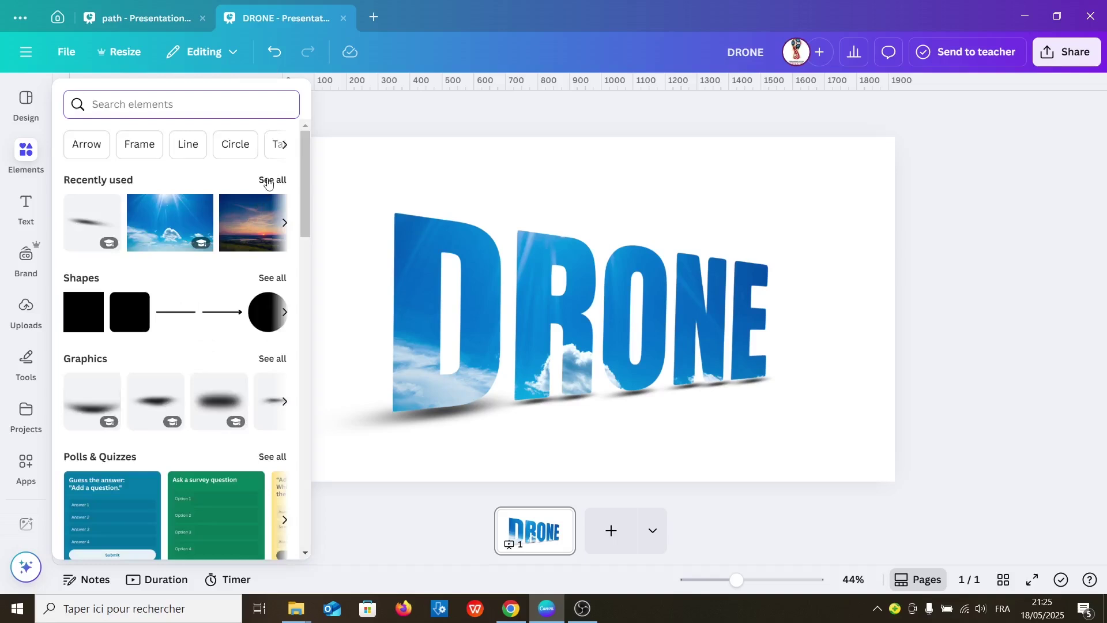
click(268, 181)
drag(304, 224, 306, 360)
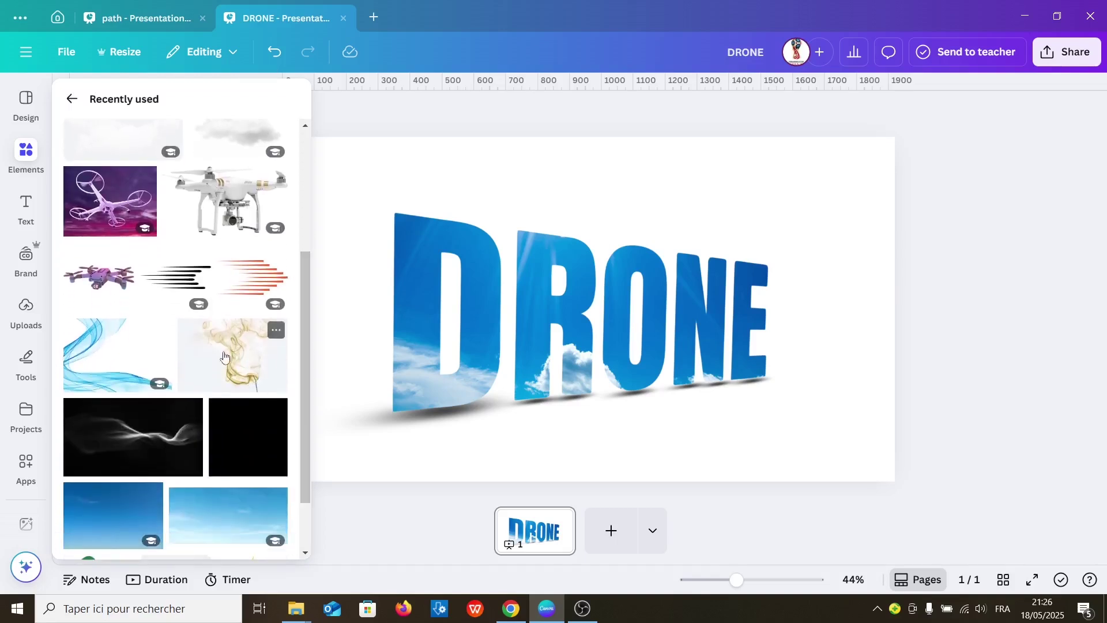
click(179, 277)
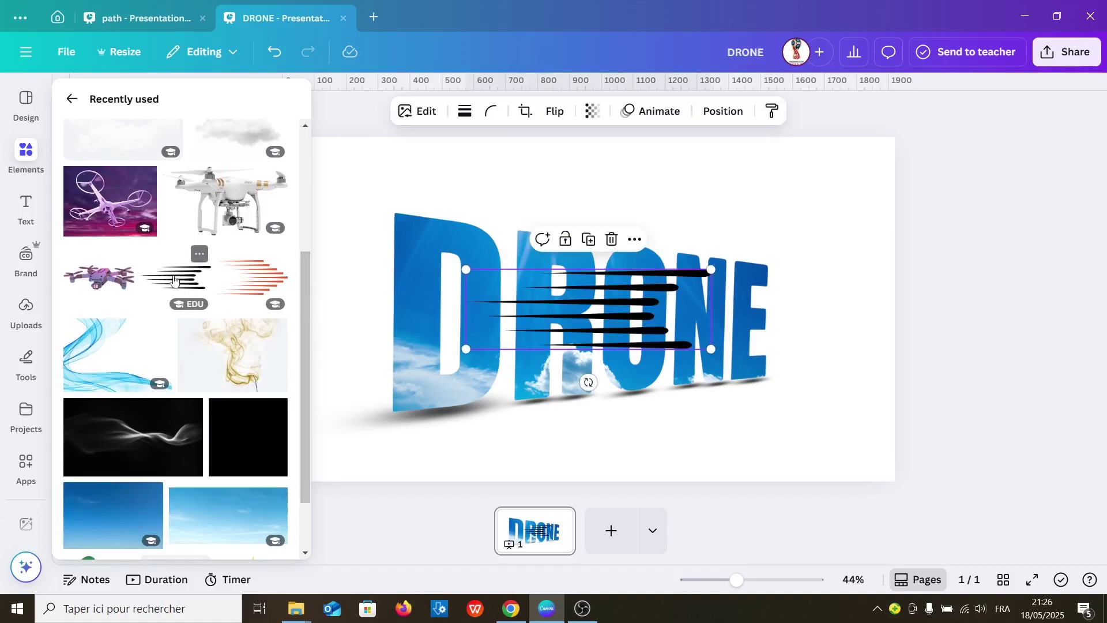
Step: Enlarge the speed lines and place them across the D and R, and shift the DRONE text with its shadows slightly to the right
click(533, 327)
drag(575, 323, 406, 330)
drag(541, 352, 609, 375)
drag(508, 329, 508, 328)
drag(306, 181, 579, 334)
click(306, 227)
click(415, 315)
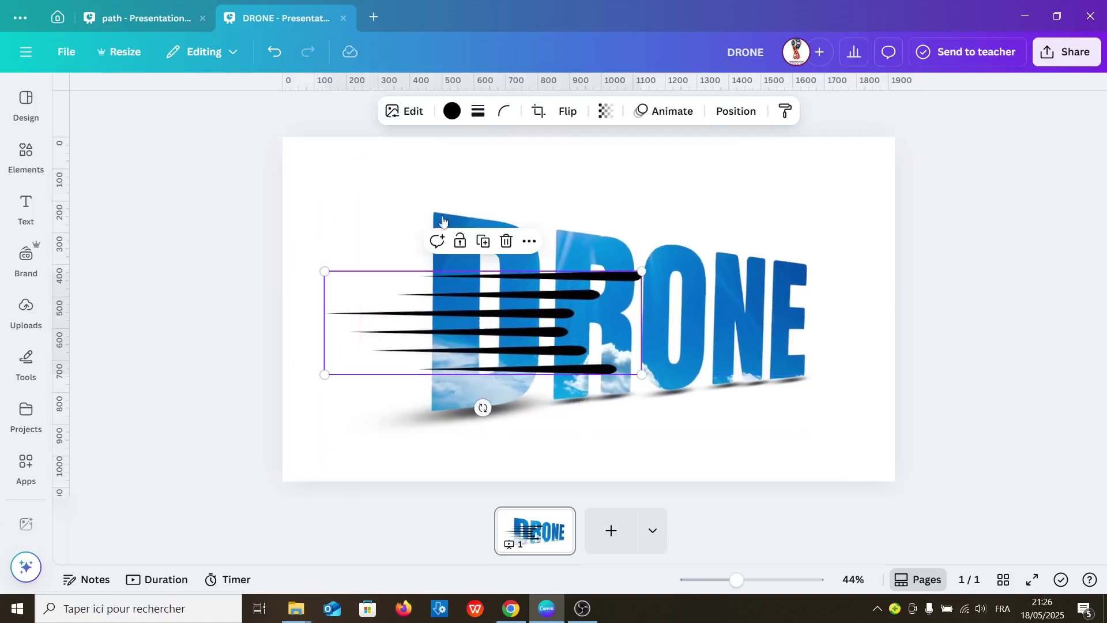
Step: Recolor the speed lines with a new custom orange, #F0A108
click(452, 111)
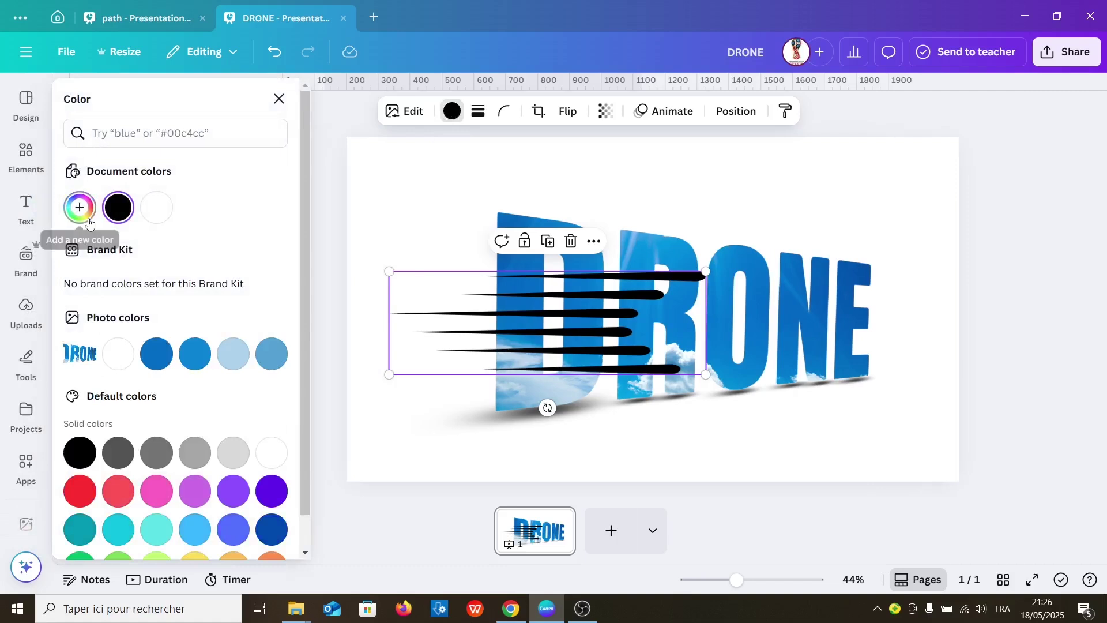
click(81, 209)
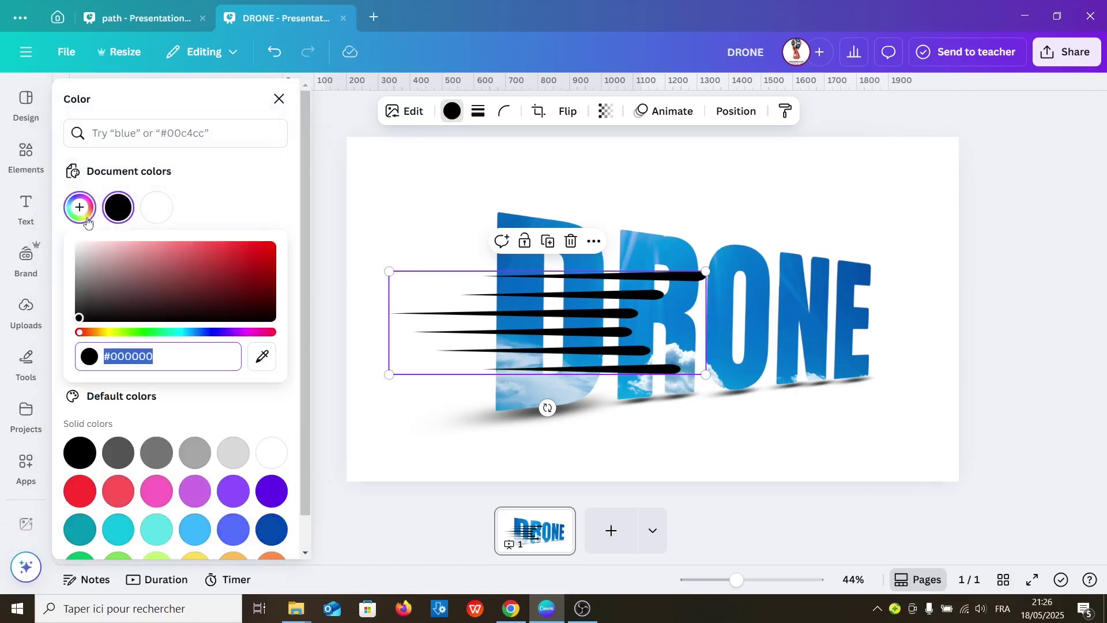
click(101, 333)
click(269, 247)
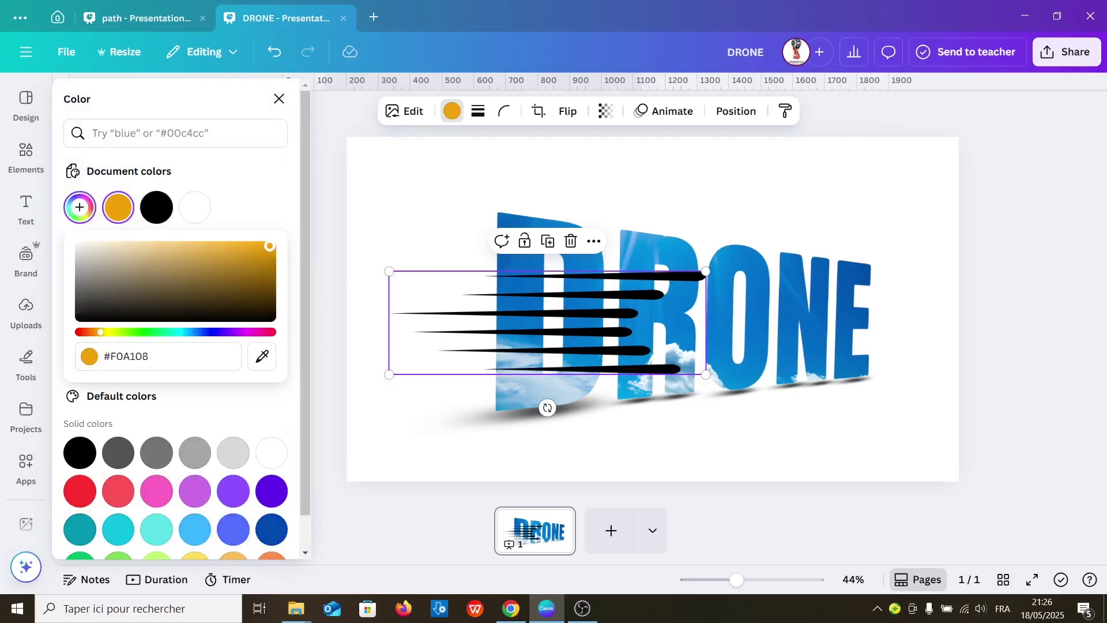